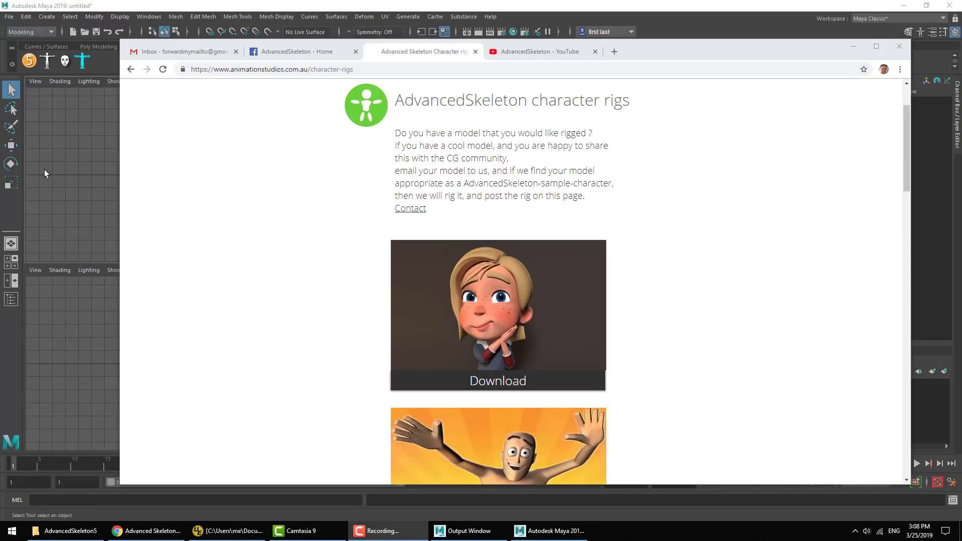
Open and pause the Demonstration41: Lipsync video on the AdvancedSkeleton channel, then return to Maya.
{"action": "left_click", "coordinate": [525, 59]}
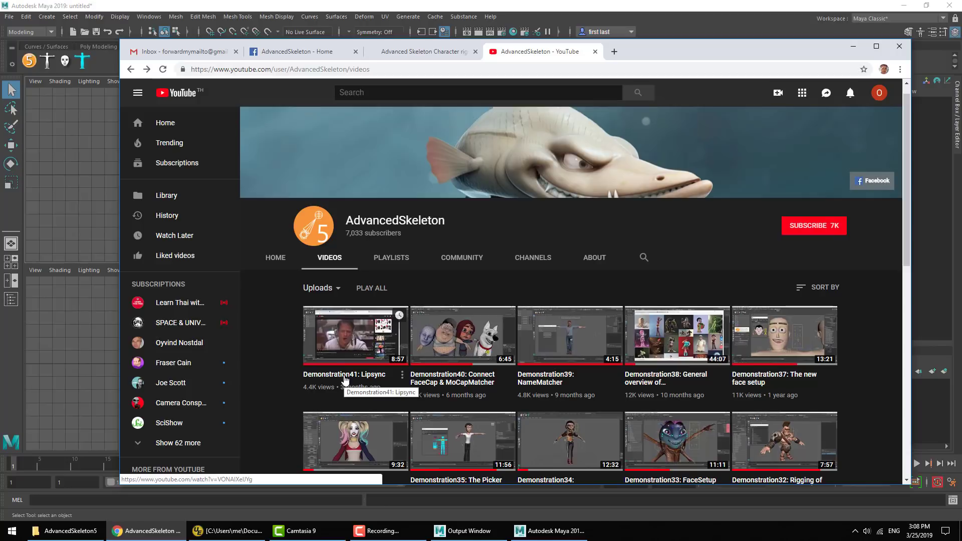
{"action": "left_click", "coordinate": [345, 381]}
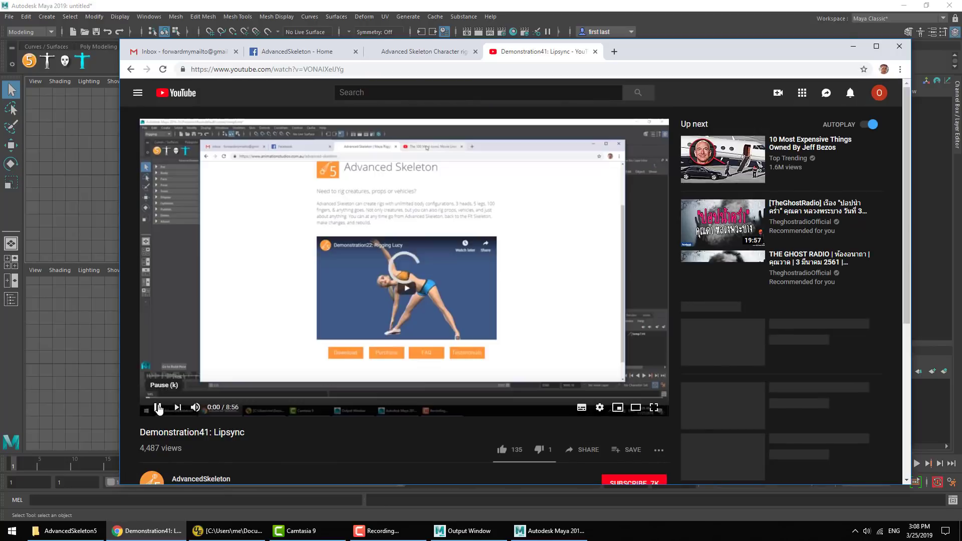
{"action": "left_click", "coordinate": [158, 407]}
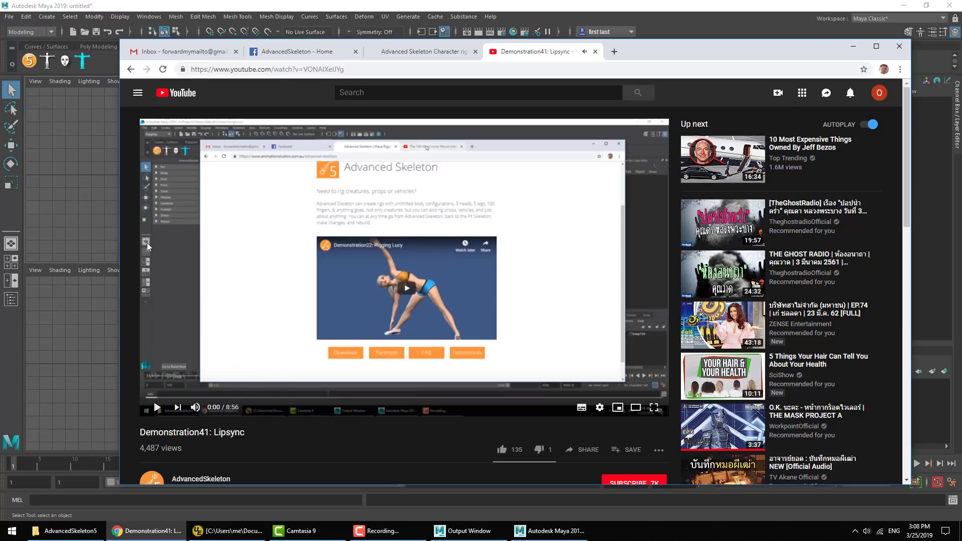
{"action": "left_click", "coordinate": [97, 196]}
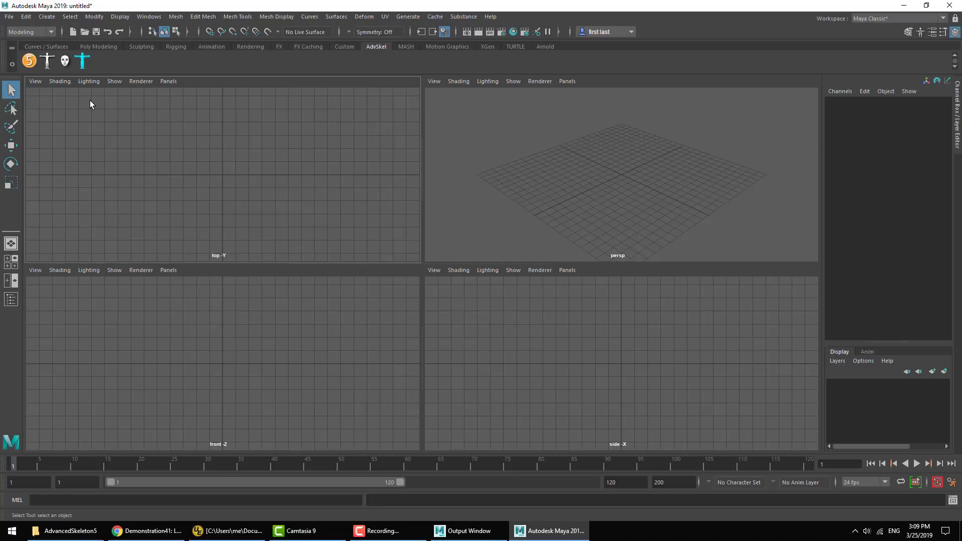
Open the tuna demo from AdvancedSkeleton5's Demo section, discarding the untitled scene without saving.
{"action": "left_click", "coordinate": [30, 62]}
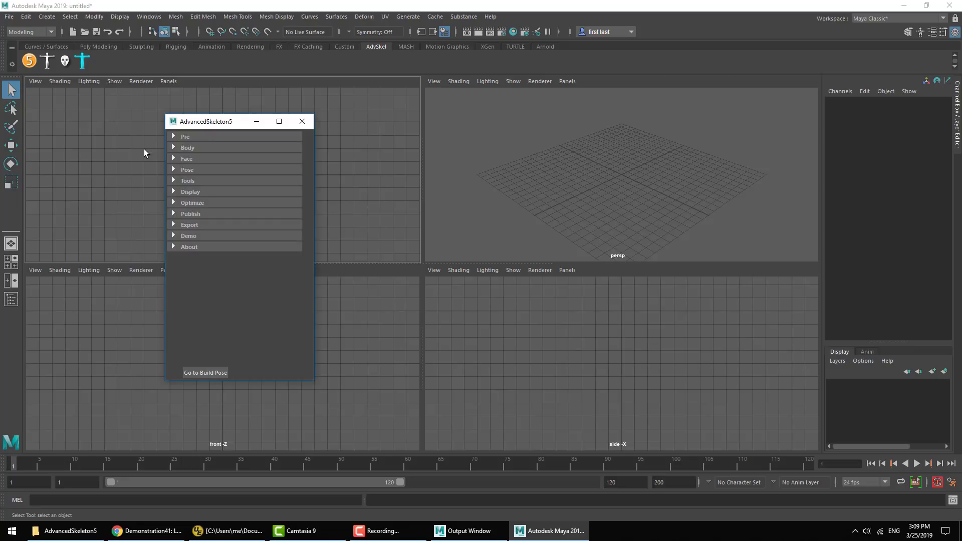
{"action": "left_click", "coordinate": [191, 236]}
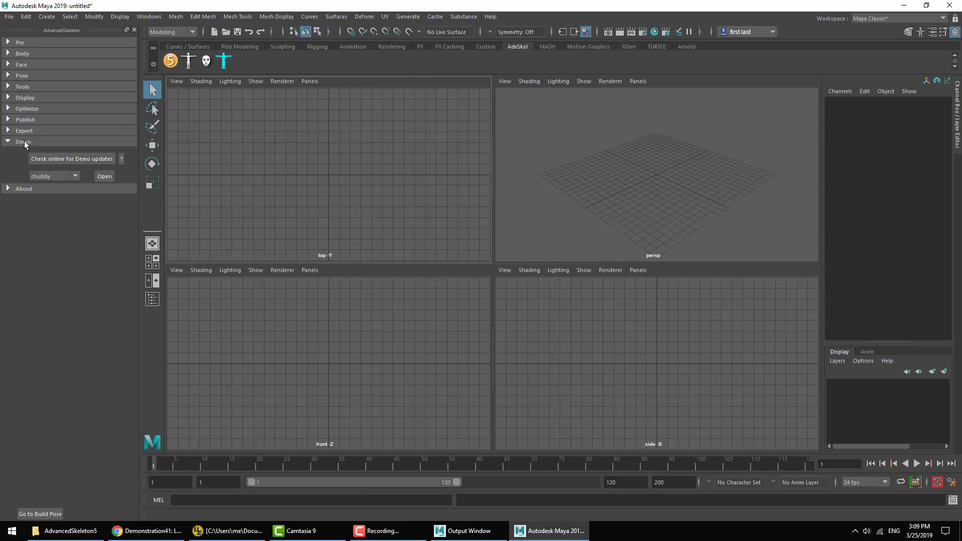
{"action": "left_click", "coordinate": [50, 177]}
{"action": "left_click", "coordinate": [55, 263]}
{"action": "left_click", "coordinate": [103, 177]}
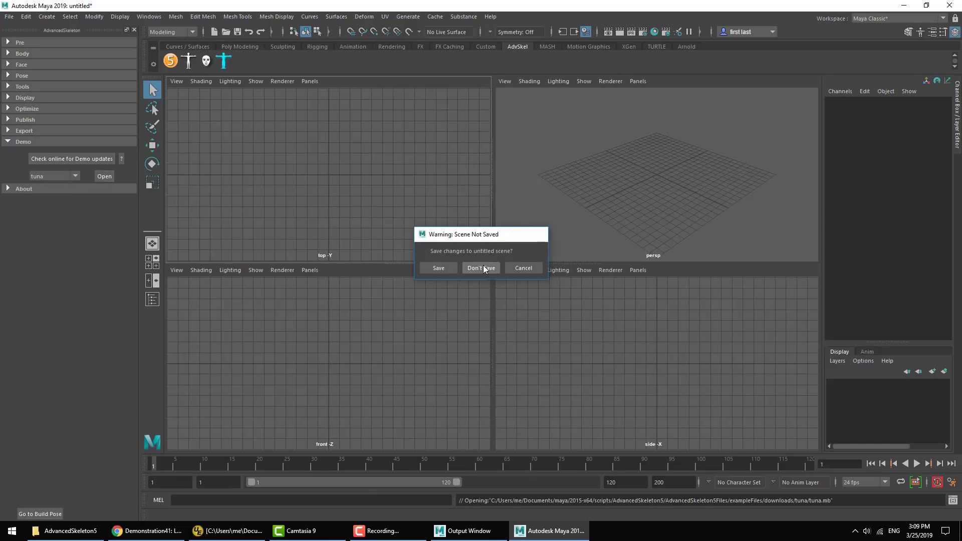
{"action": "left_click", "coordinate": [483, 266]}
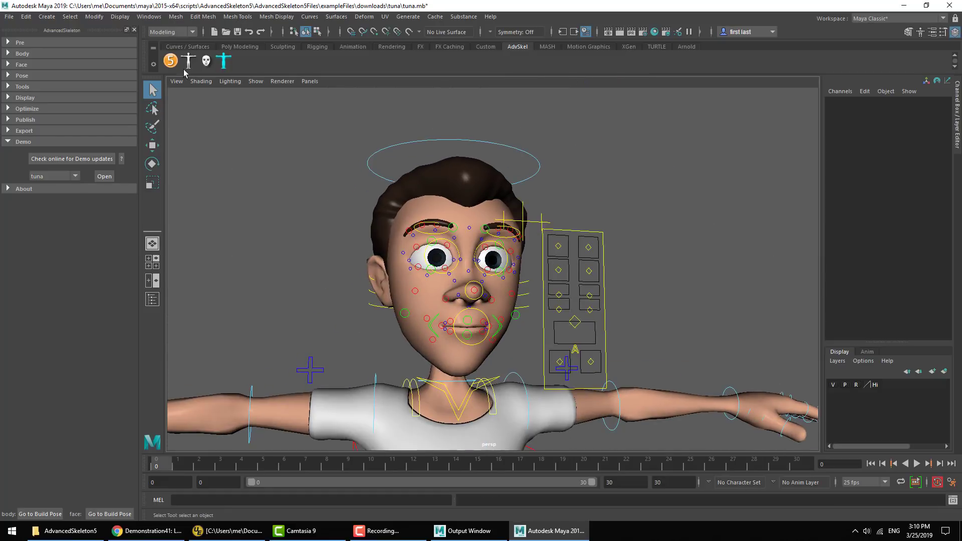
Open Auto lipsync from the biped picker's Anim menu, minimize the picker, and show advanced options.
{"action": "left_click", "coordinate": [291, 288]}
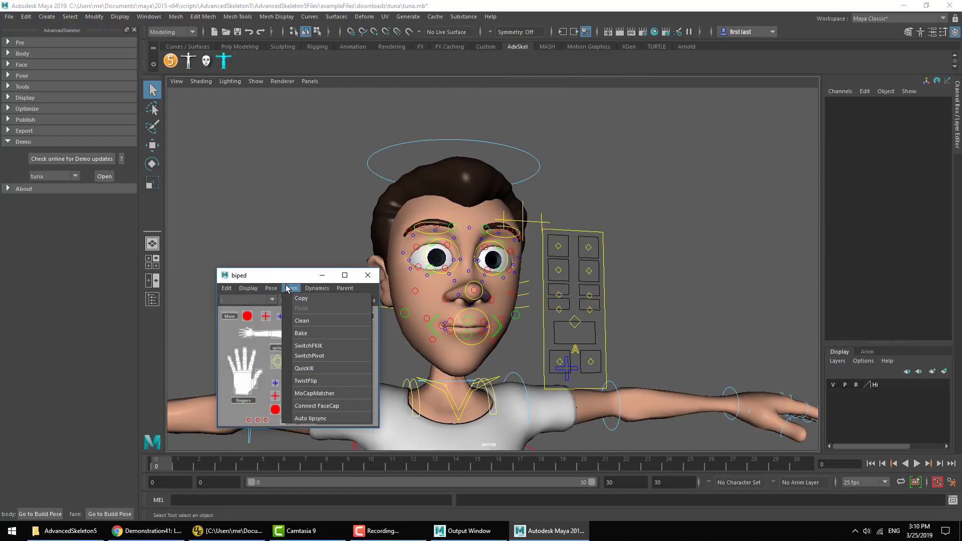
{"action": "left_click", "coordinate": [319, 418]}
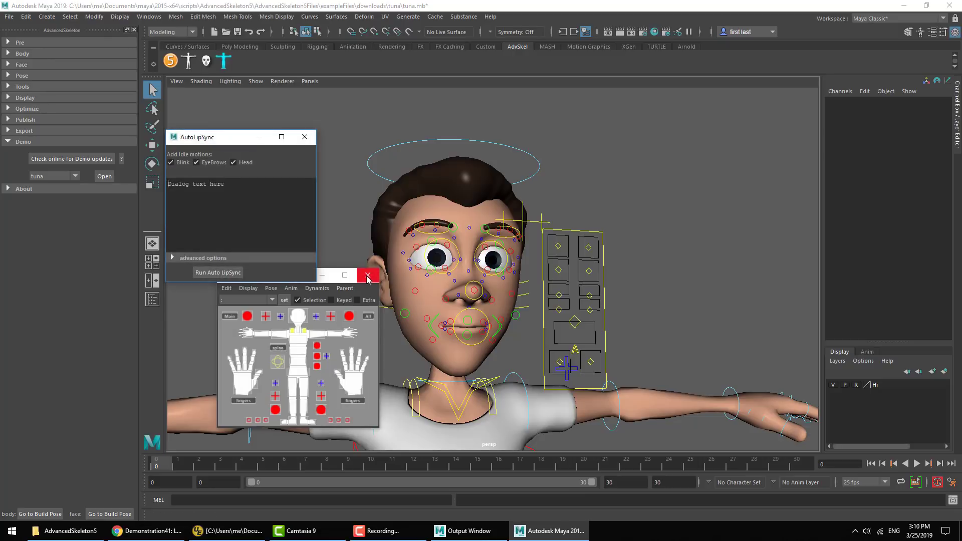
{"action": "left_click", "coordinate": [322, 275]}
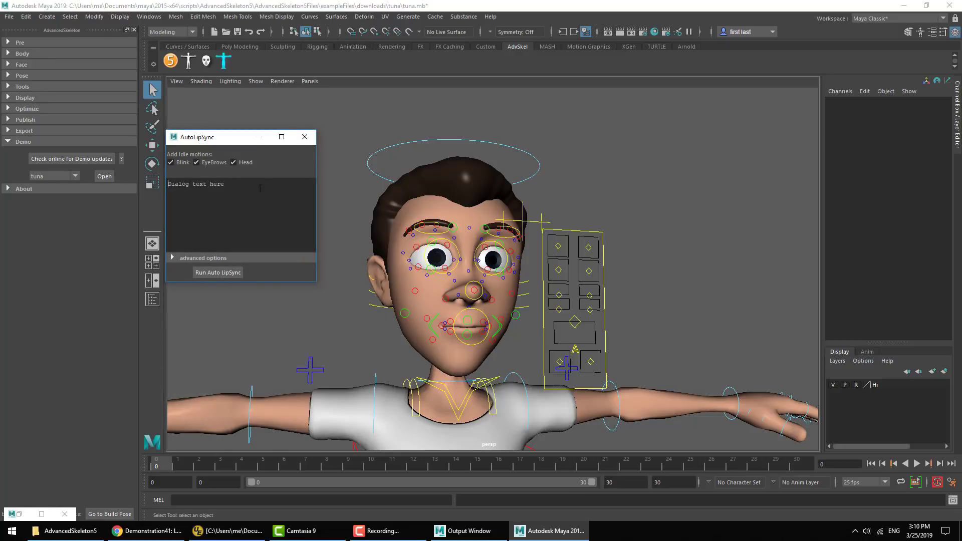
{"action": "left_click", "coordinate": [200, 259]}
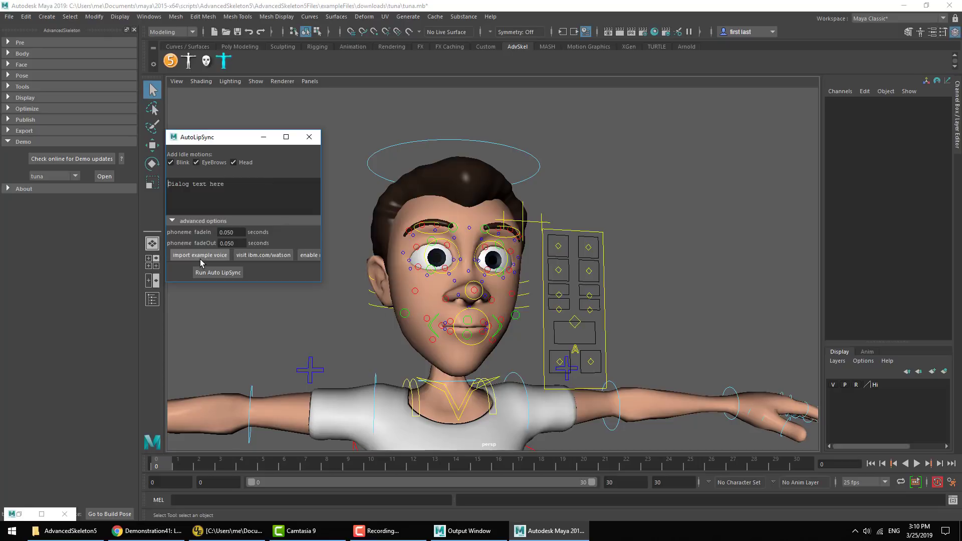
{"action": "left_click", "coordinate": [245, 232]}
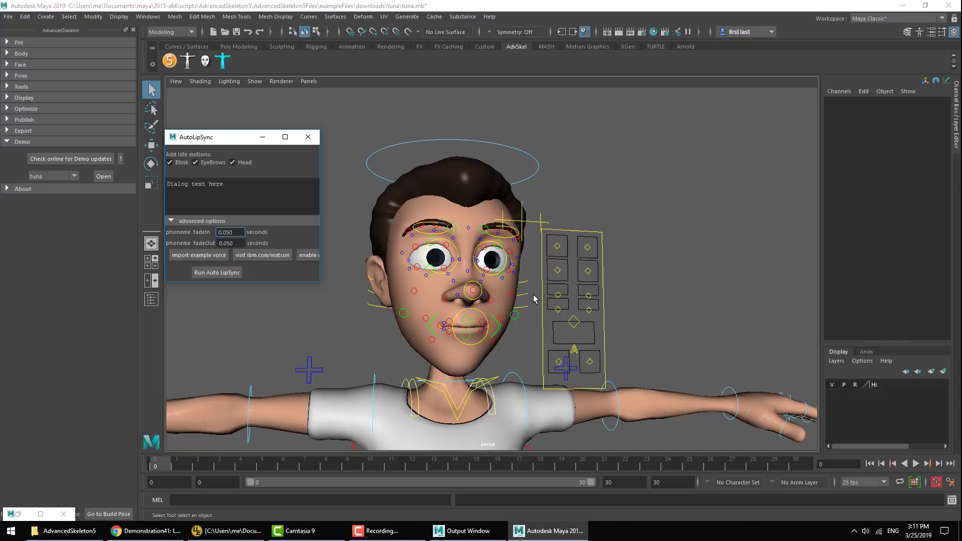
Import the example voice and dialog text, then enlarge and reposition the AutoLipSync dialog.
{"action": "left_click", "coordinate": [199, 256]}
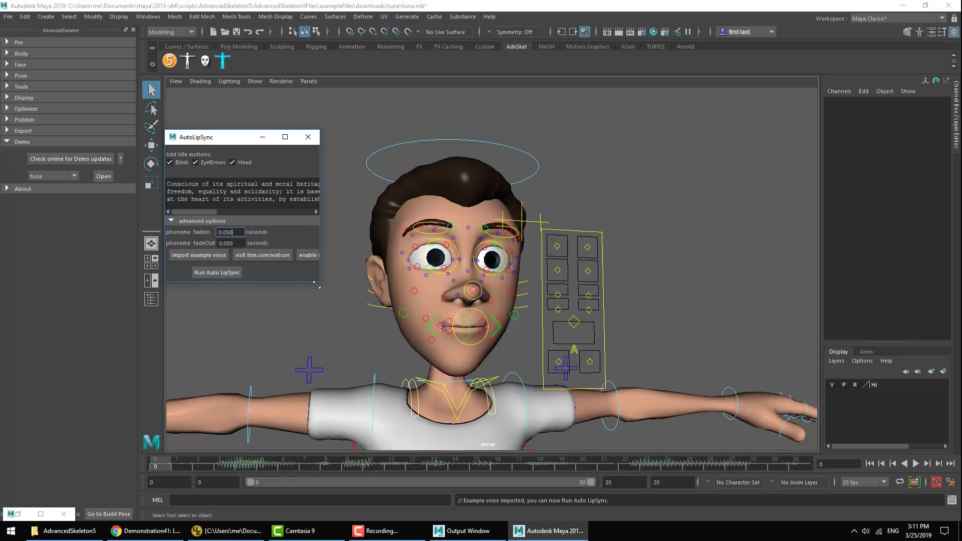
{"action": "left_click_drag", "start_coordinate": [319, 281], "coordinate": [447, 304]}
{"action": "left_click_drag", "start_coordinate": [302, 137], "coordinate": [295, 100]}
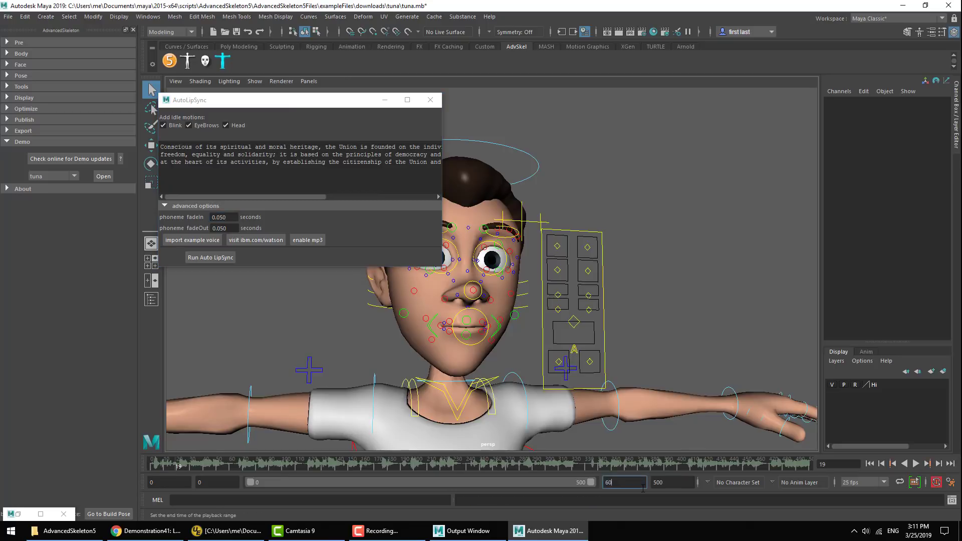
Set the playback end frame to 600 and briefly preview the animation with the voice.
{"action": "type", "text": "0"}
{"action": "key", "text": "Return"}
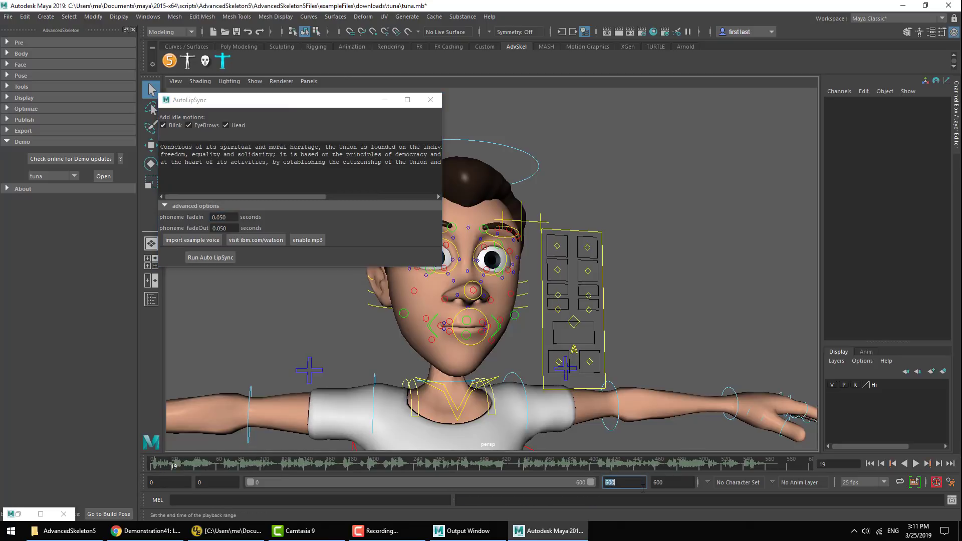
{"action": "left_click", "coordinate": [870, 463]}
{"action": "left_click", "coordinate": [915, 464]}
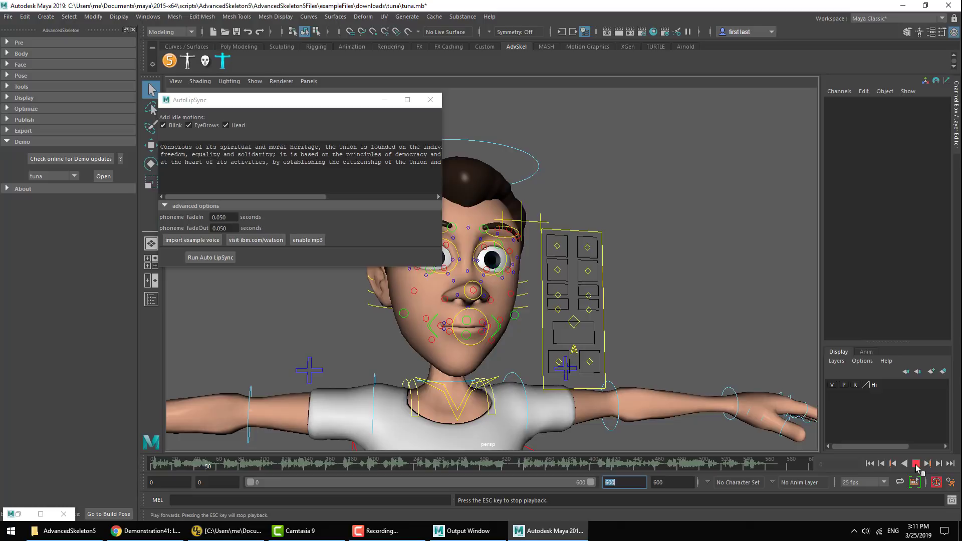
{"action": "left_click", "coordinate": [915, 464]}
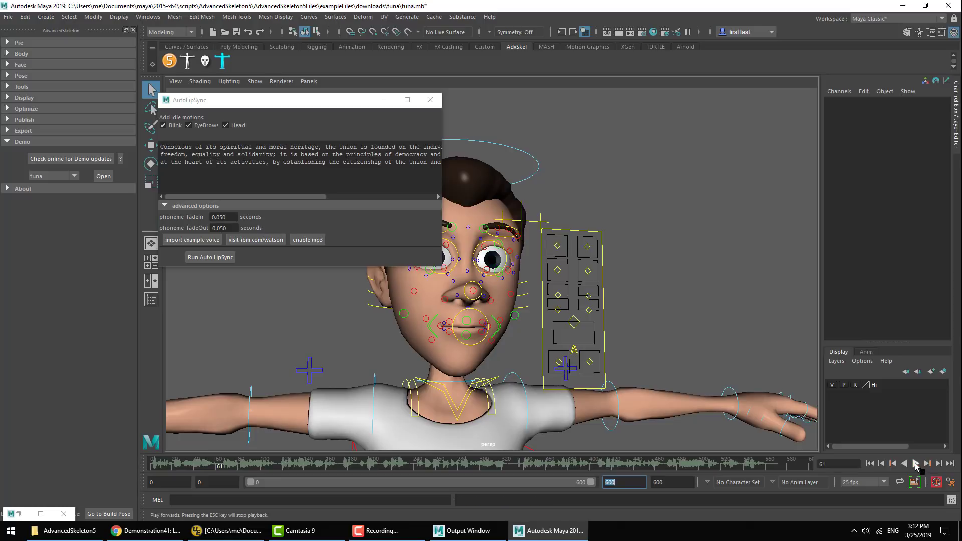
Open IBM Watson's Text to Speech page and its online demo.
{"action": "left_click", "coordinate": [255, 243]}
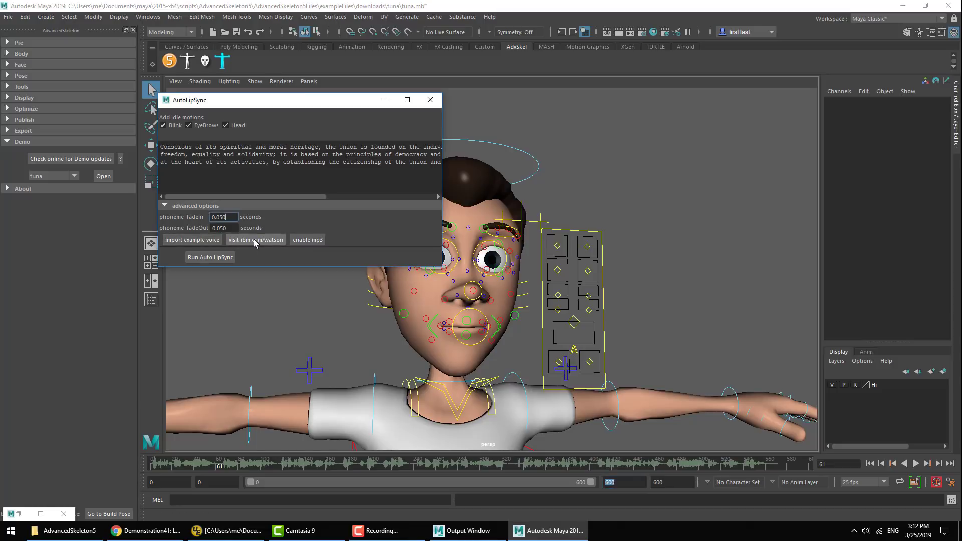
{"action": "left_click", "coordinate": [255, 240]}
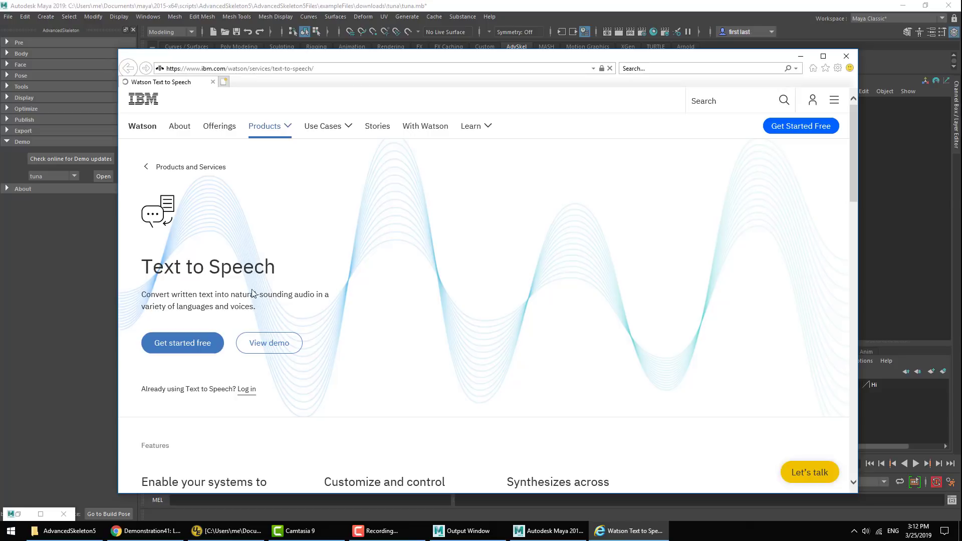
{"action": "left_click", "coordinate": [267, 342]}
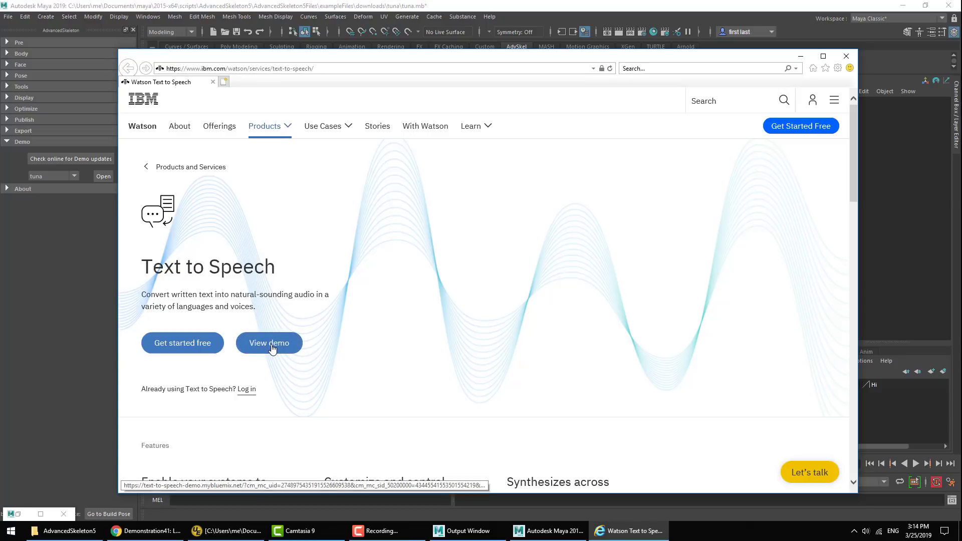
{"action": "left_click", "coordinate": [271, 345]}
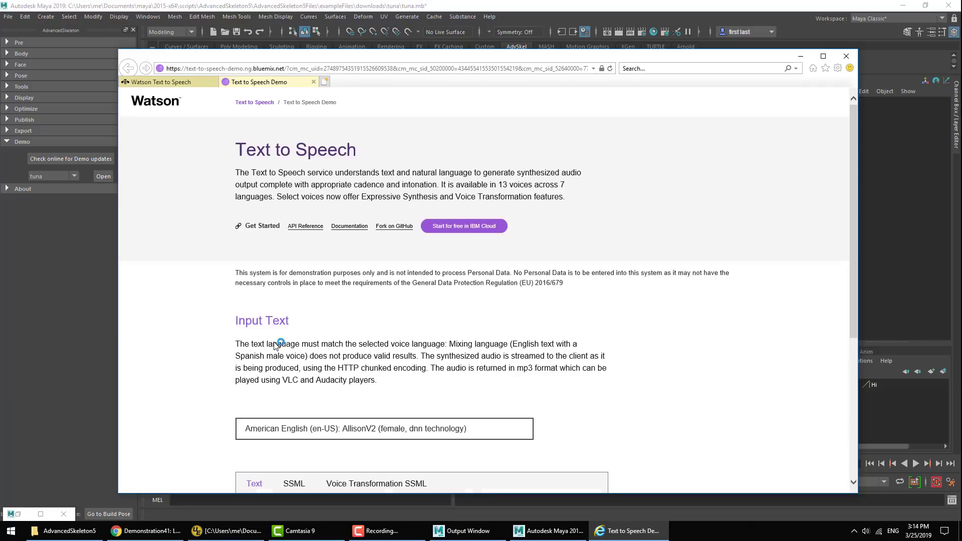
{"action": "scroll", "coordinate": [581, 323], "scroll_direction": "down", "scroll_amount": 5}
Compare the demo's sample text with the dialog text in Maya's AutoLipSync window.
{"action": "left_click", "coordinate": [366, 323]}
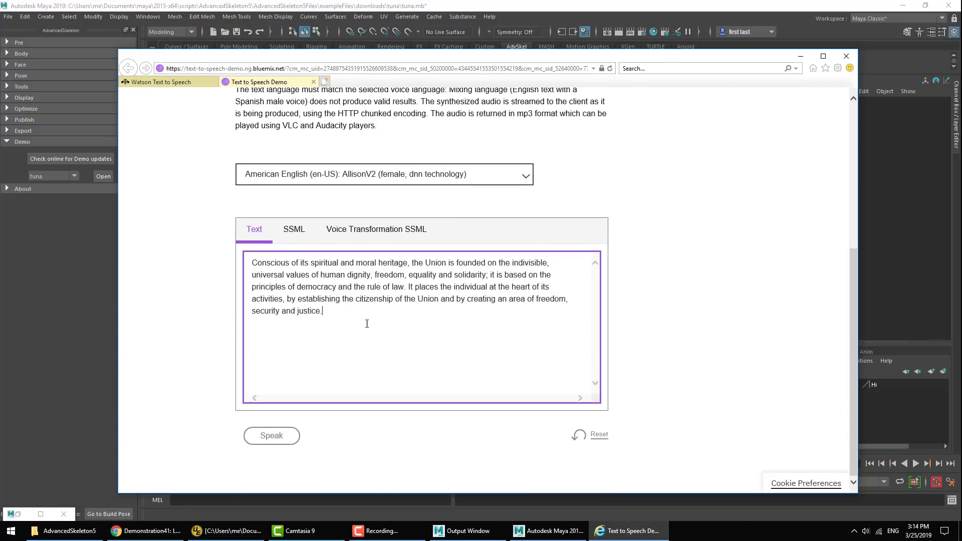
{"action": "key", "text": "ctrl+a"}
{"action": "left_click", "coordinate": [301, 301]}
{"action": "key", "text": "alt+Tab"}
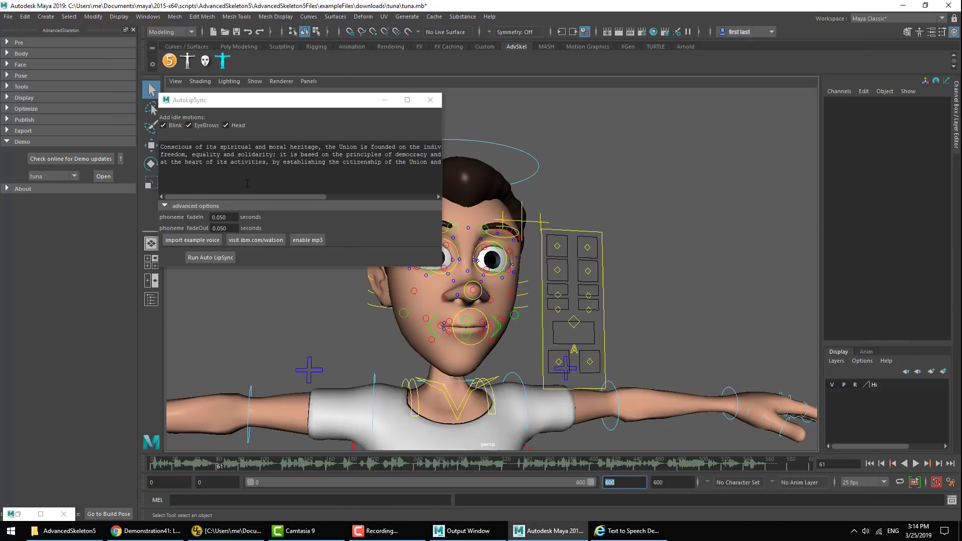
{"action": "key", "text": "alt+Tab"}
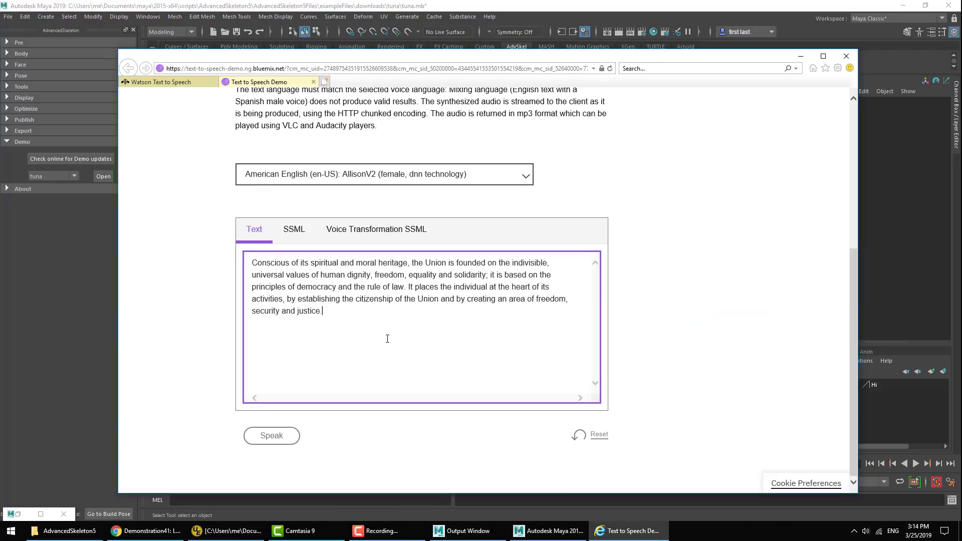
{"action": "left_click_drag", "start_coordinate": [334, 316], "coordinate": [252, 262]}
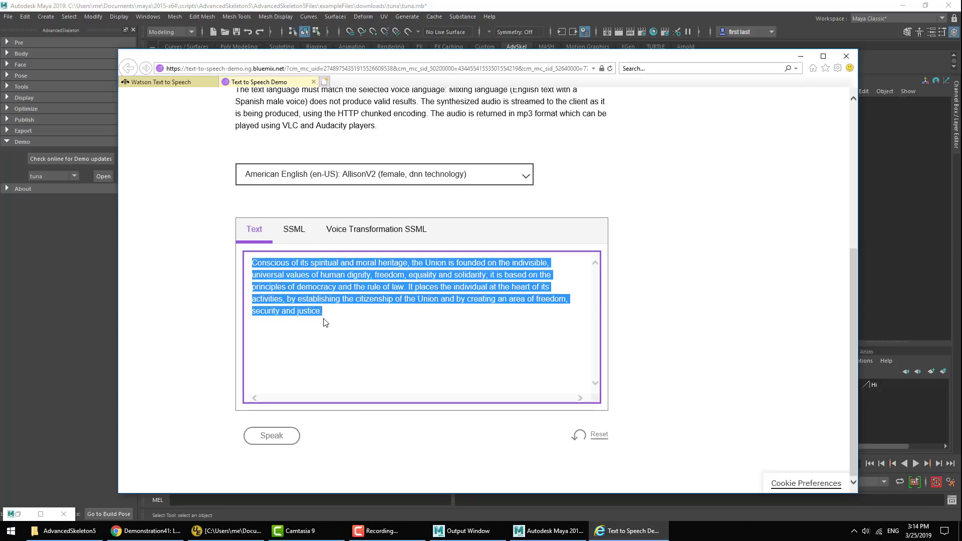
{"action": "left_click", "coordinate": [369, 331]}
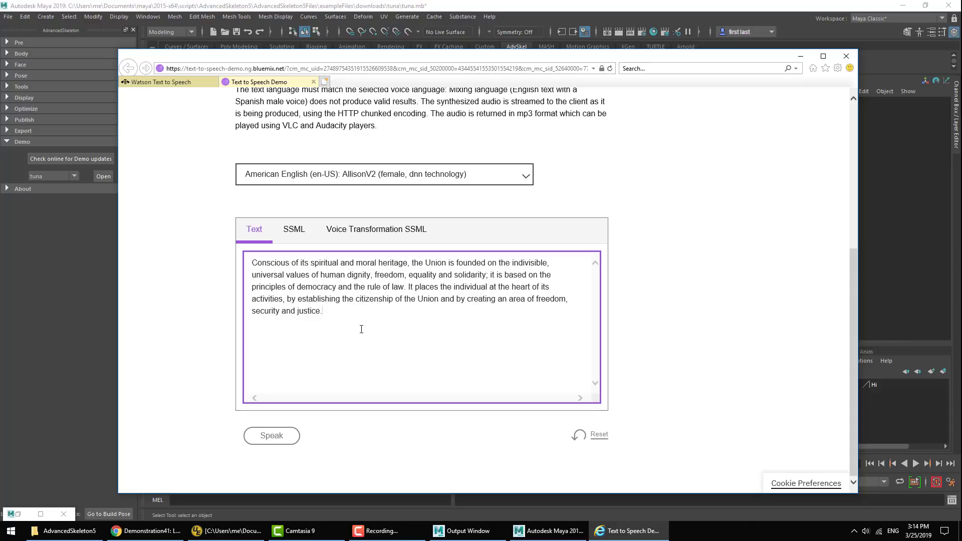
Generate the lip-sync animation from the example voice and play it back with subtitles.
{"action": "key", "text": "alt+Tab"}
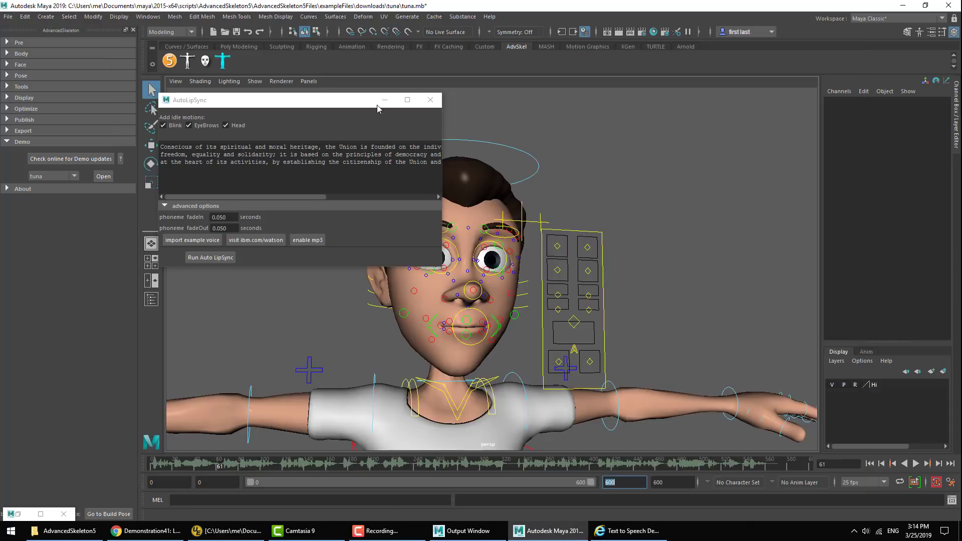
{"action": "left_click", "coordinate": [322, 241]}
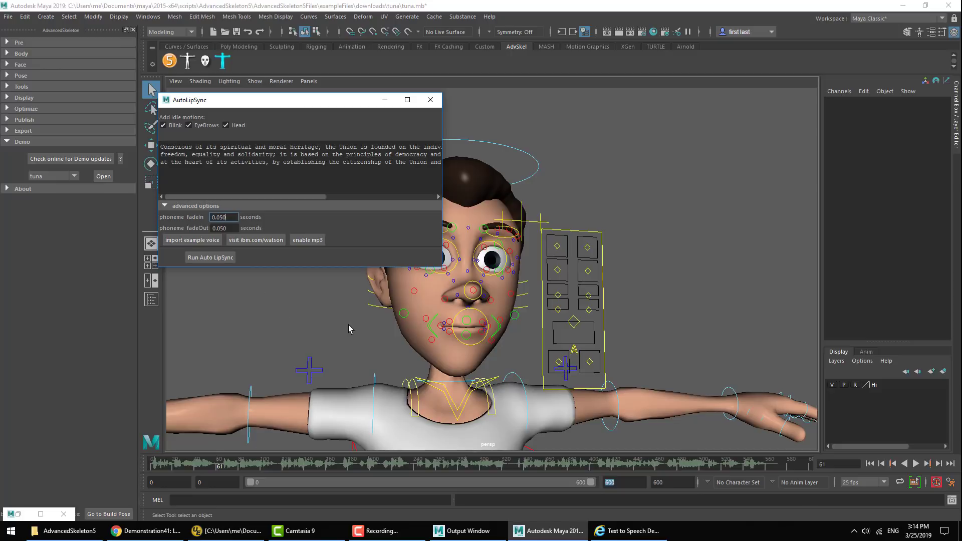
{"action": "left_click", "coordinate": [203, 260]}
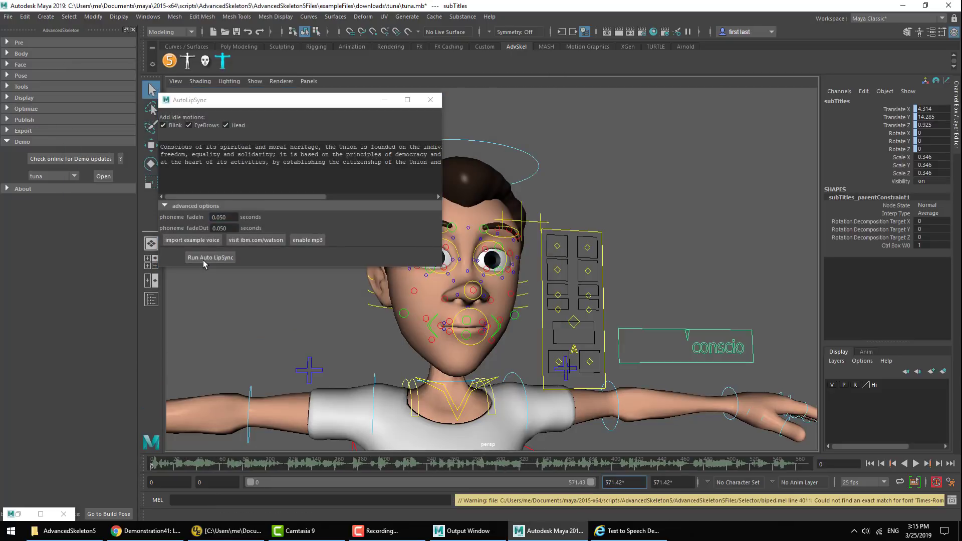
{"action": "left_click_drag", "start_coordinate": [303, 100], "coordinate": [224, 73]}
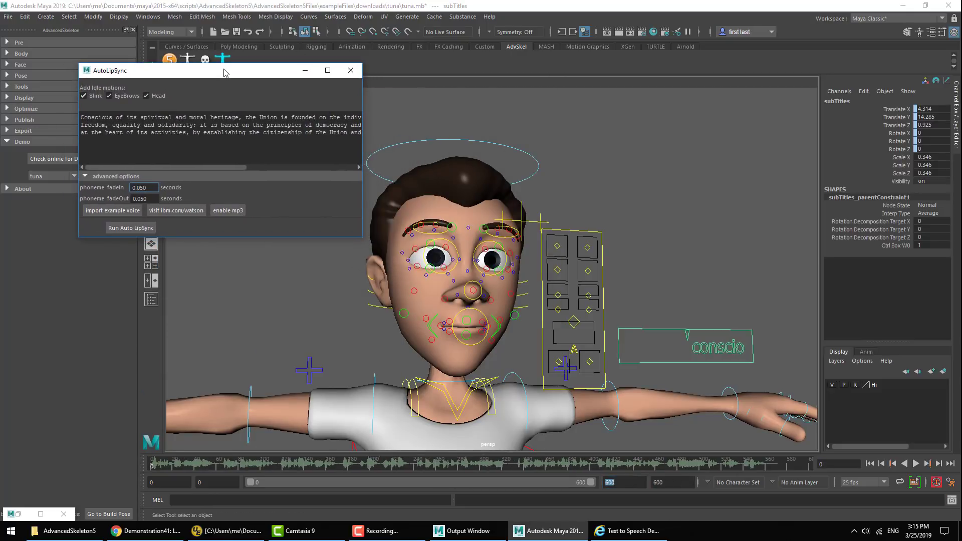
{"action": "left_click", "coordinate": [915, 464]}
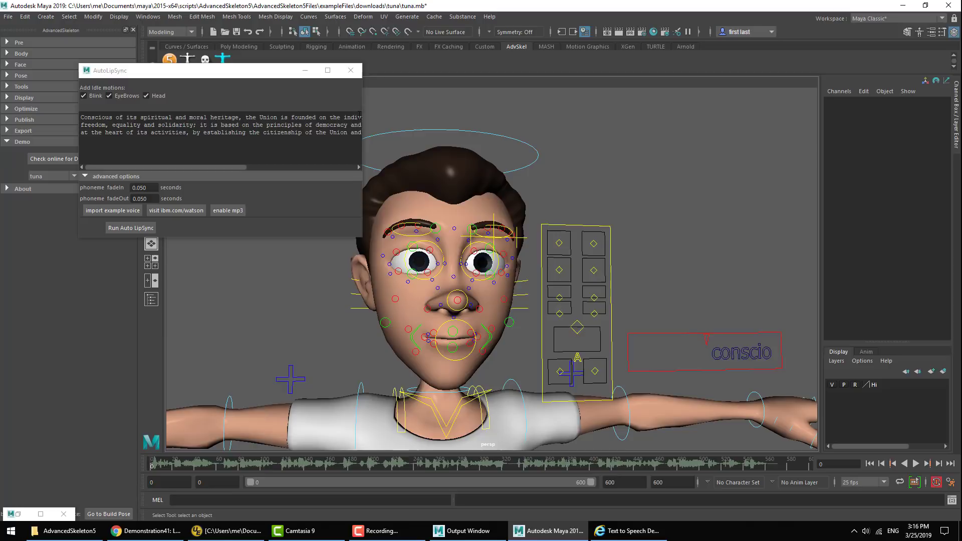
Close AutoLipSync, collapse Demo, and show the Face > Simplified-FaceSetup options.
{"action": "left_click", "coordinate": [351, 73]}
{"action": "left_click", "coordinate": [351, 73]}
{"action": "left_click", "coordinate": [28, 144]}
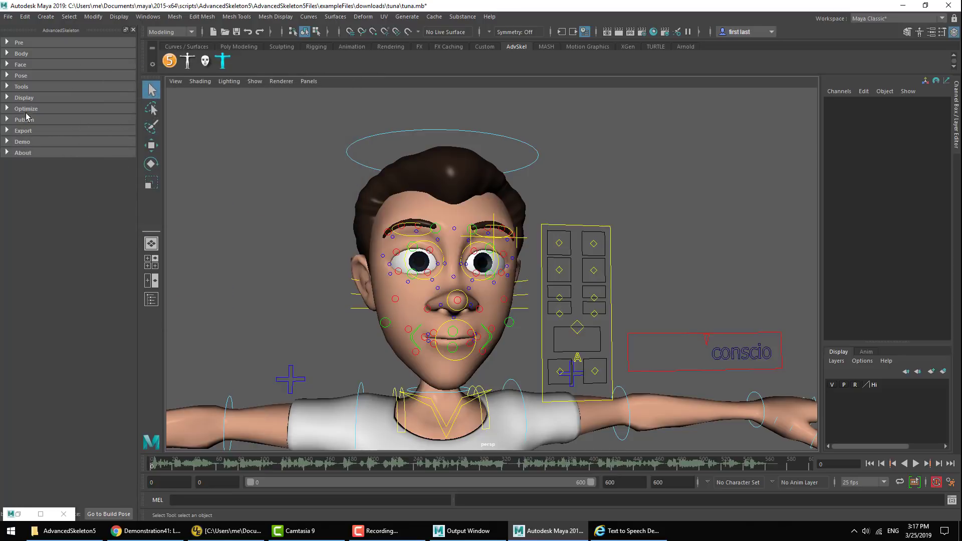
{"action": "left_click", "coordinate": [21, 65]}
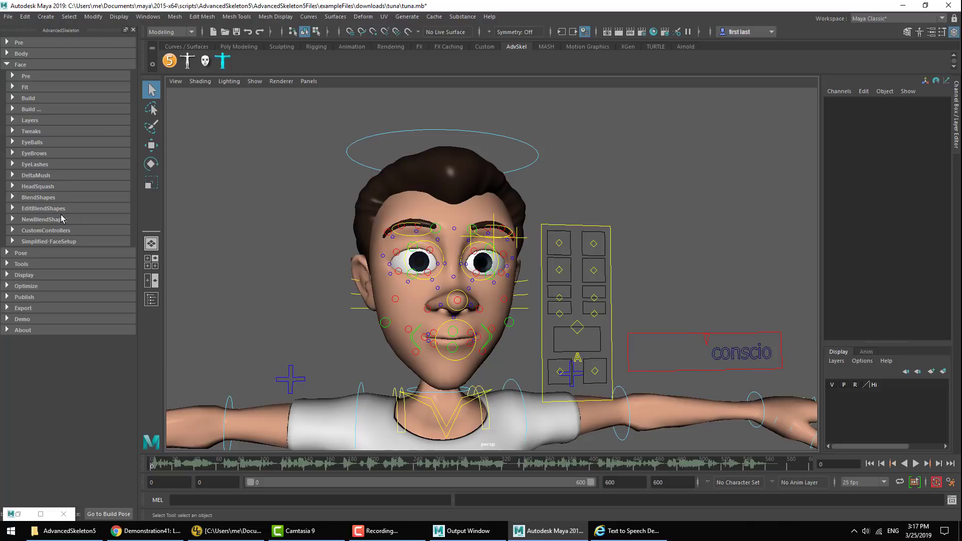
{"action": "left_click", "coordinate": [62, 242]}
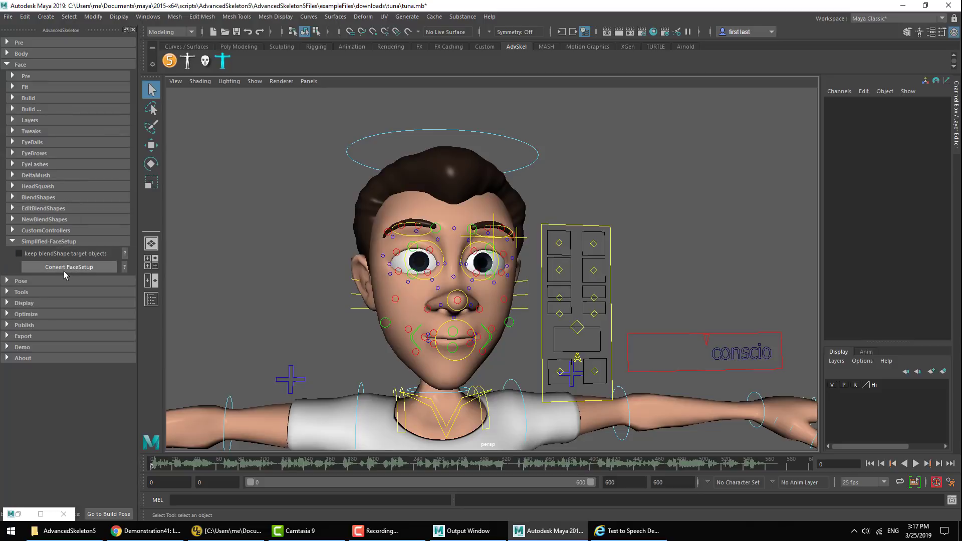
Read the simplified face setup help, inspecting the ctrlBrow_R control with the move tool.
{"action": "left_click", "coordinate": [125, 268]}
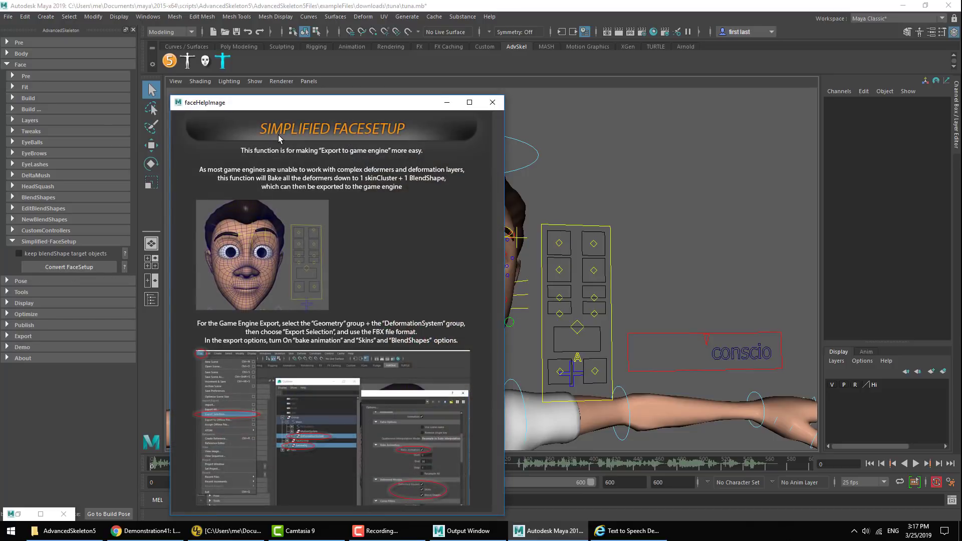
{"action": "left_click", "coordinate": [559, 243]}
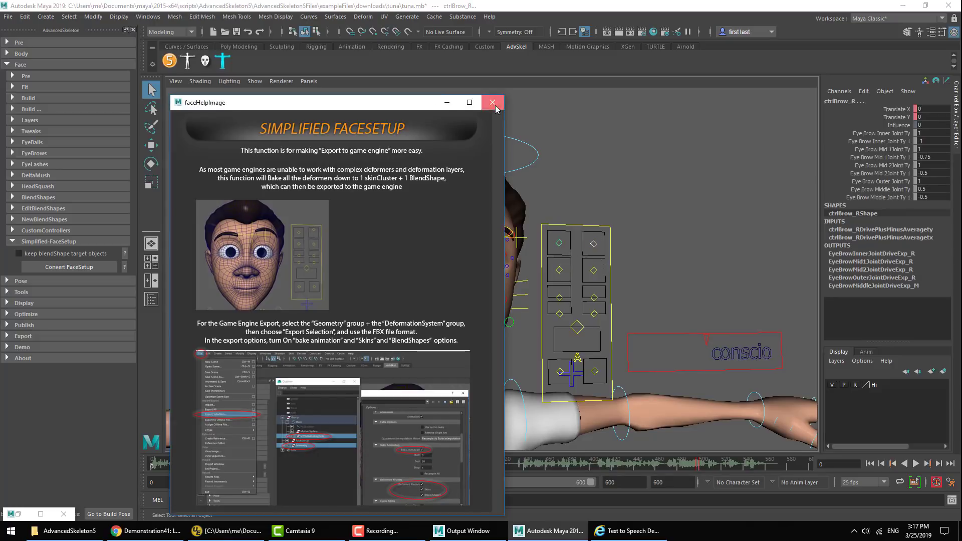
{"action": "left_click", "coordinate": [493, 102]}
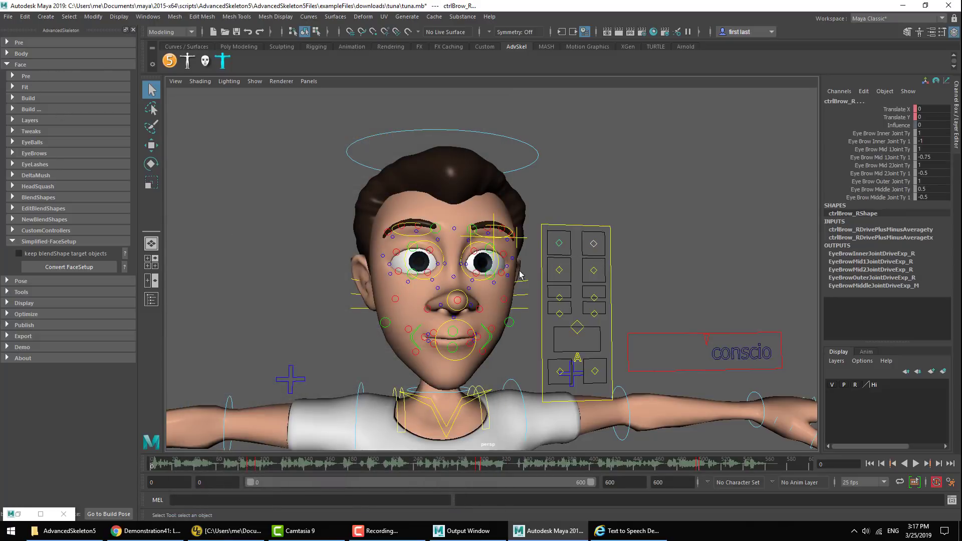
{"action": "key", "text": "w"}
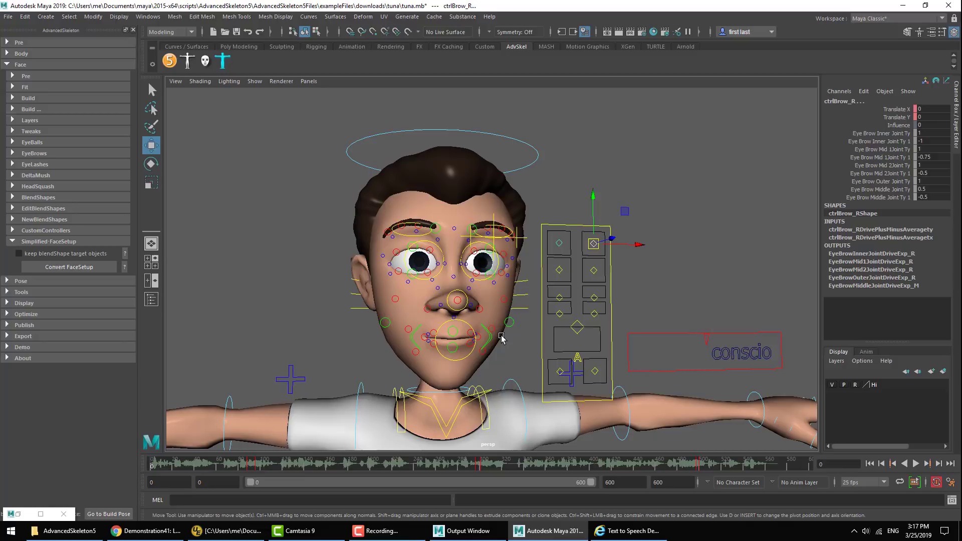
{"action": "left_click", "coordinate": [549, 192]}
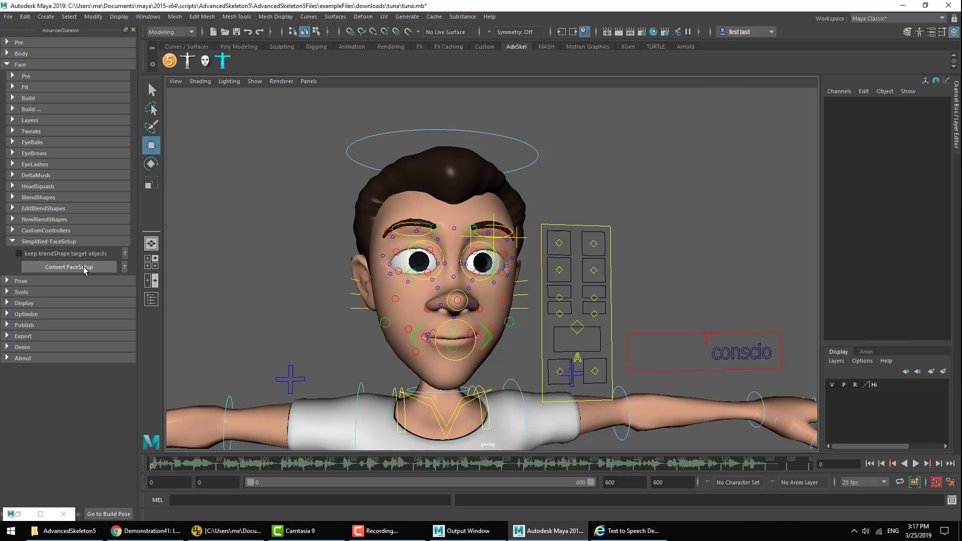
{"action": "left_click", "coordinate": [125, 267]}
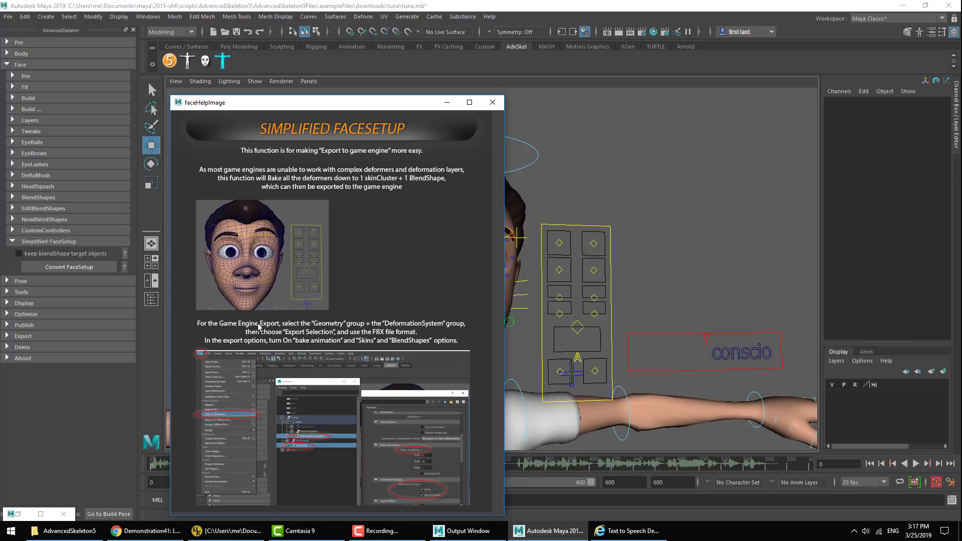
{"action": "left_click", "coordinate": [492, 102]}
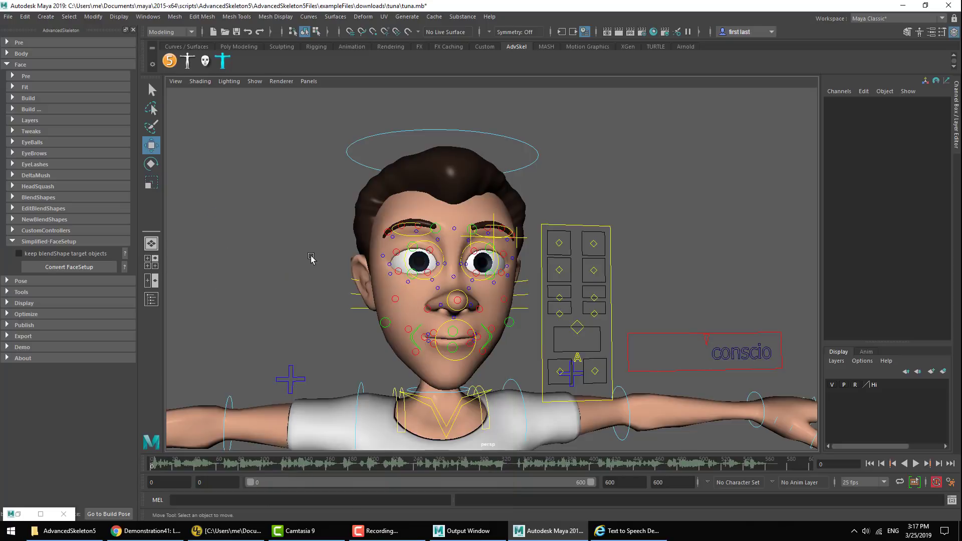
Convert the tuna face to the simplified setup, then rebuild the dagPose nodes under Export.
{"action": "left_click", "coordinate": [88, 268]}
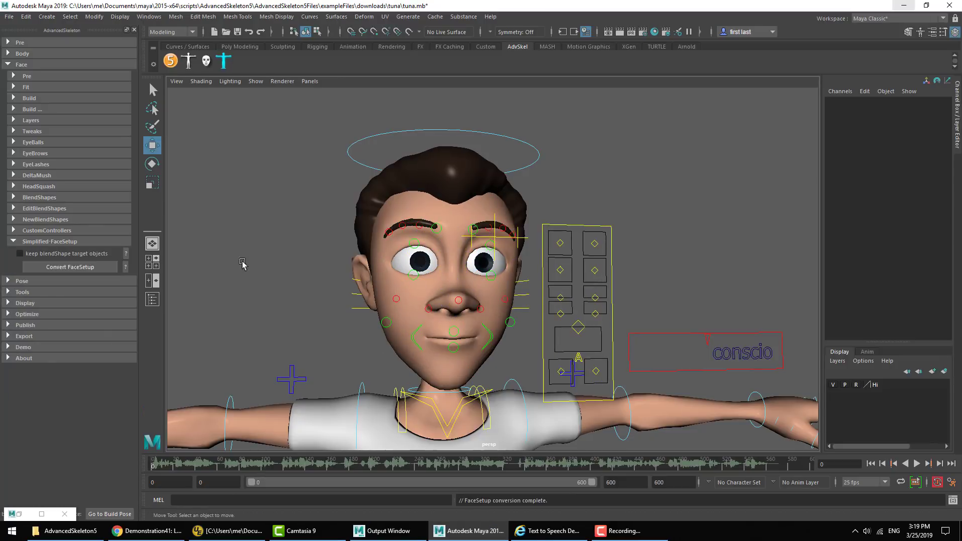
{"action": "left_click", "coordinate": [54, 243]}
{"action": "left_click", "coordinate": [24, 65]}
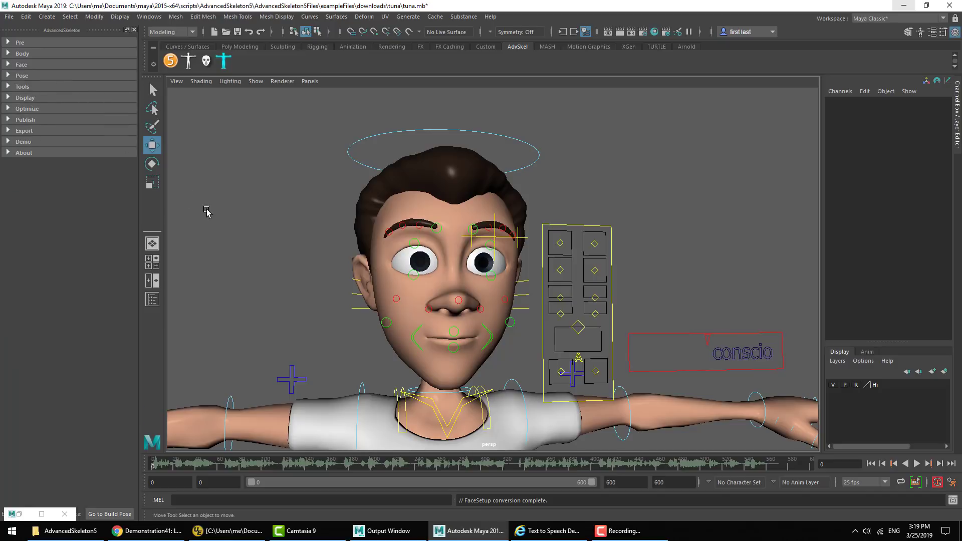
{"action": "left_click", "coordinate": [25, 132]}
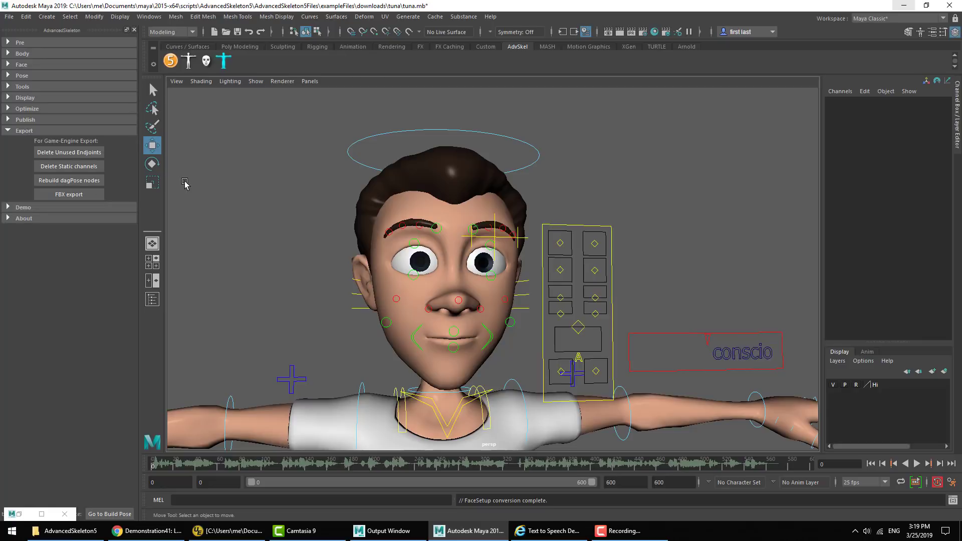
{"action": "left_click", "coordinate": [69, 180]}
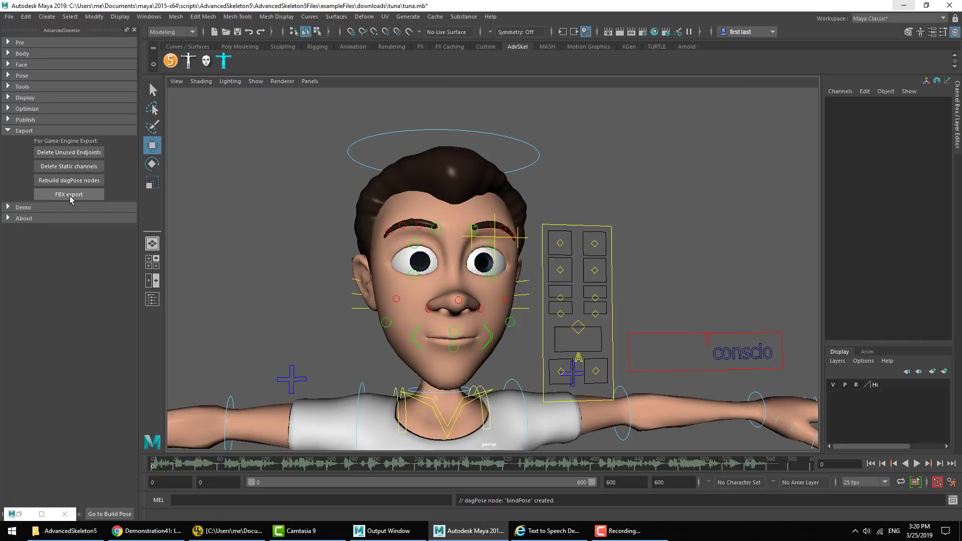
Select the DeformationSystem and Geometry groups under Group > Main in the Outliner, then open FBX export.
{"action": "left_click", "coordinate": [71, 197]}
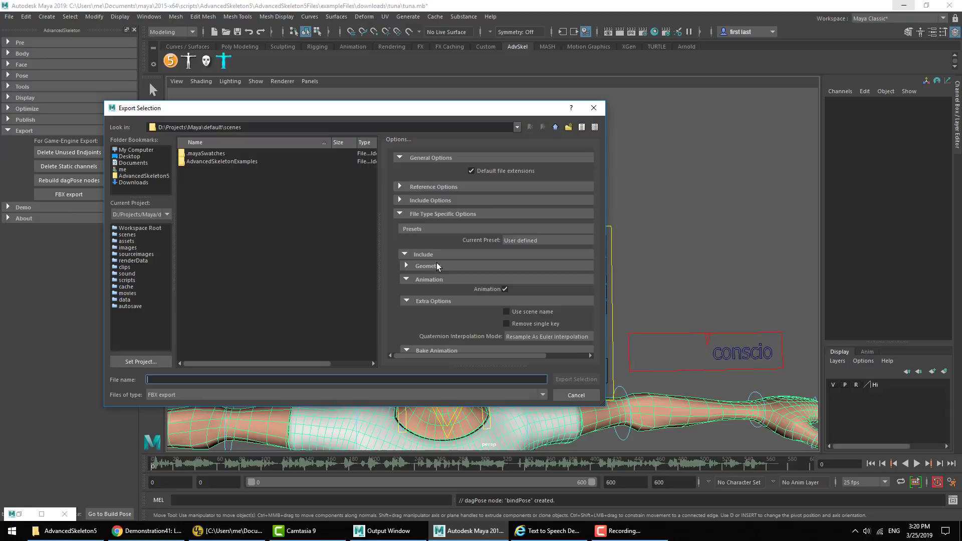
{"action": "left_click", "coordinate": [590, 395]}
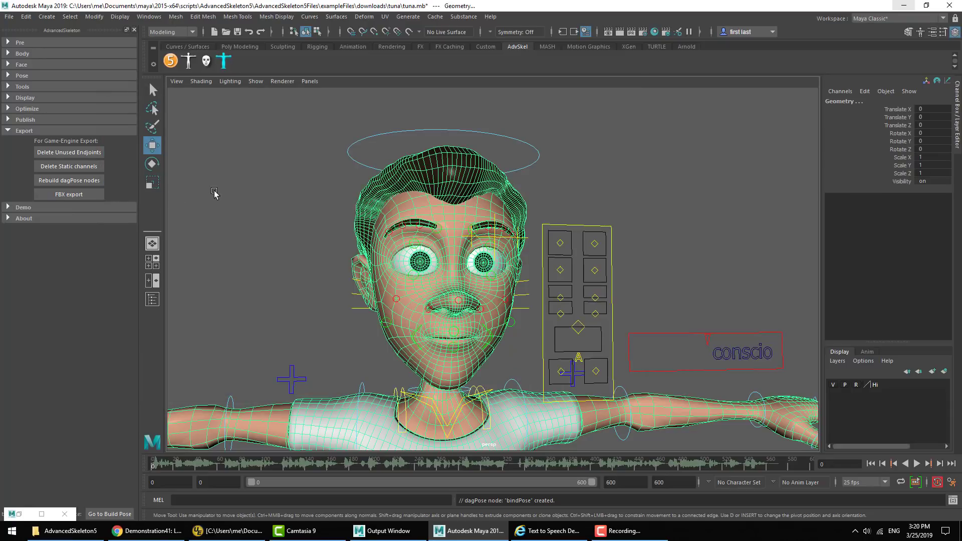
{"action": "key", "text": "shift+o"}
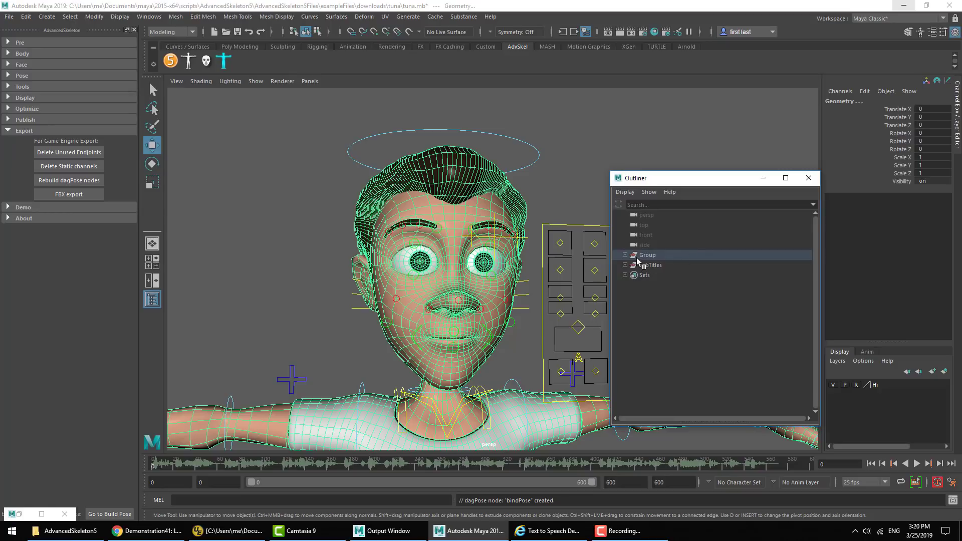
{"action": "left_click", "coordinate": [625, 256]}
{"action": "left_click", "coordinate": [631, 265]}
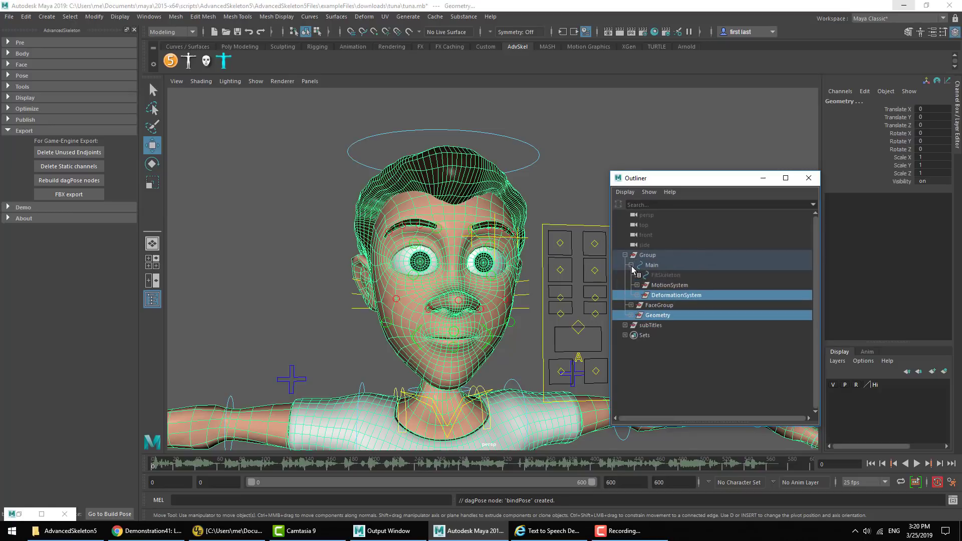
{"action": "left_click", "coordinate": [655, 315], "text": "ctrl"}
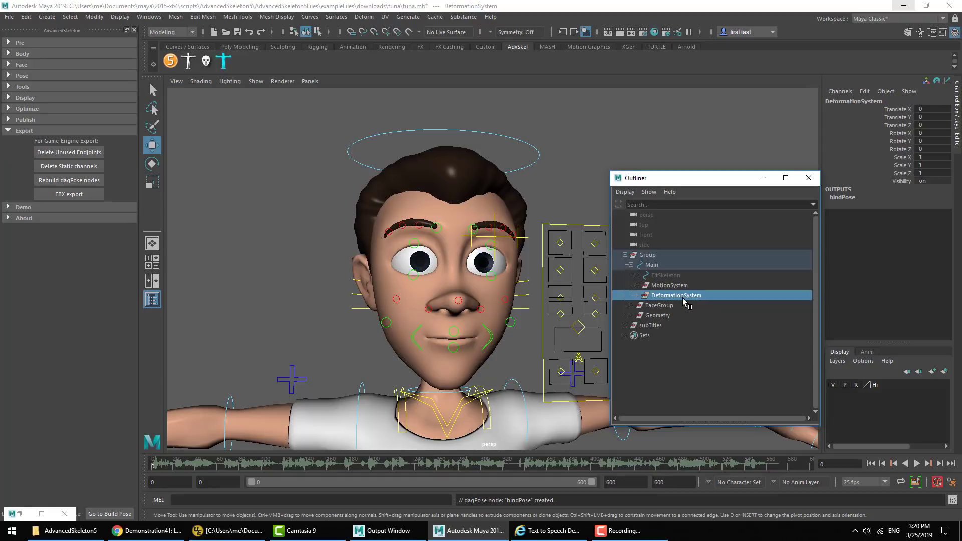
{"action": "left_click", "coordinate": [674, 316]}
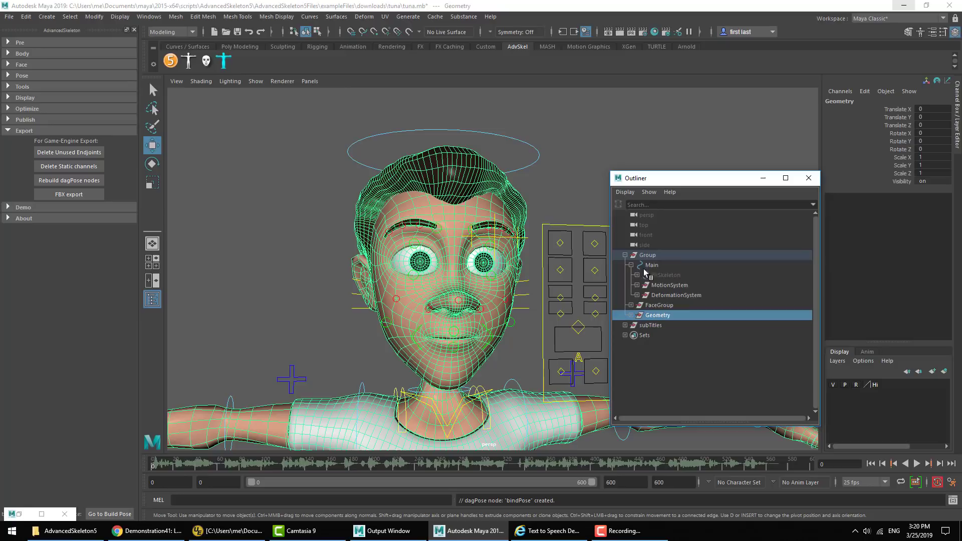
{"action": "left_click", "coordinate": [577, 165]}
{"action": "left_click", "coordinate": [68, 194]}
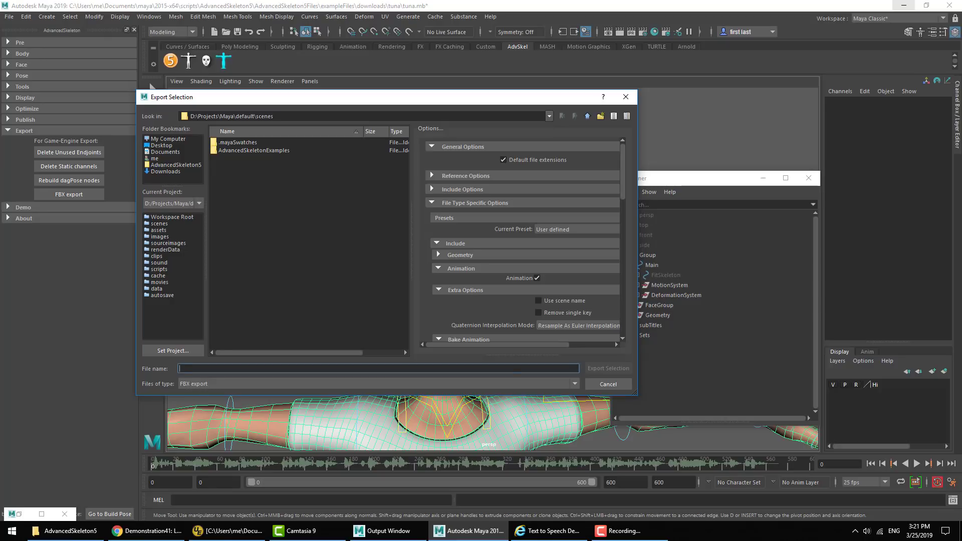
Export the selection to the Desktop as FBX 'test', baking frames 0–600 with skins and blend shapes.
{"action": "left_click", "coordinate": [162, 145]}
{"action": "left_click", "coordinate": [239, 370]}
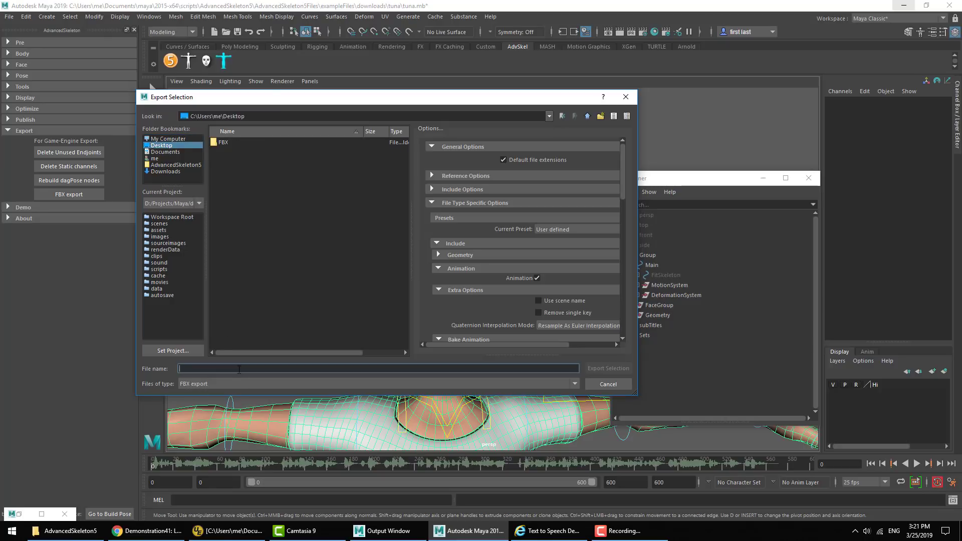
{"action": "type", "text": "test"}
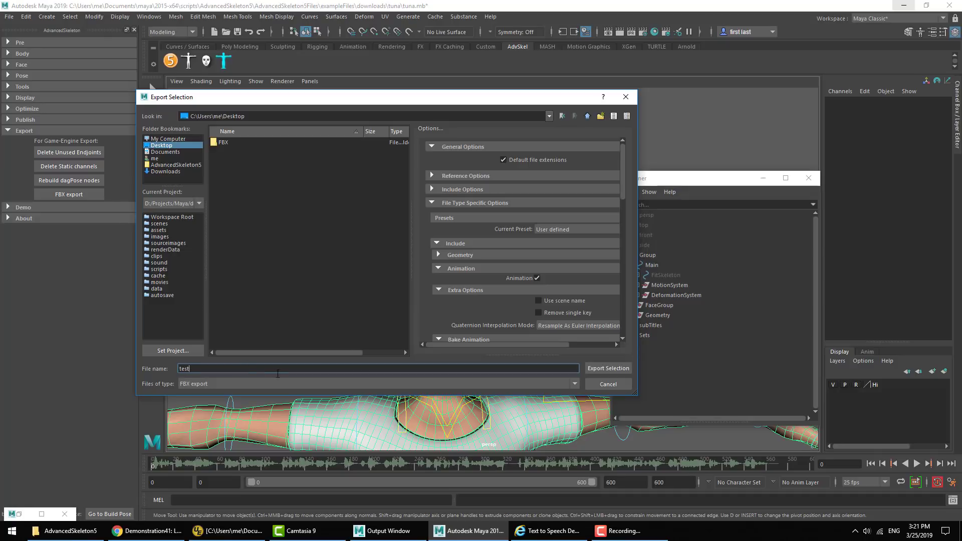
{"action": "scroll", "coordinate": [624, 191], "scroll_direction": "down", "scroll_amount": 2}
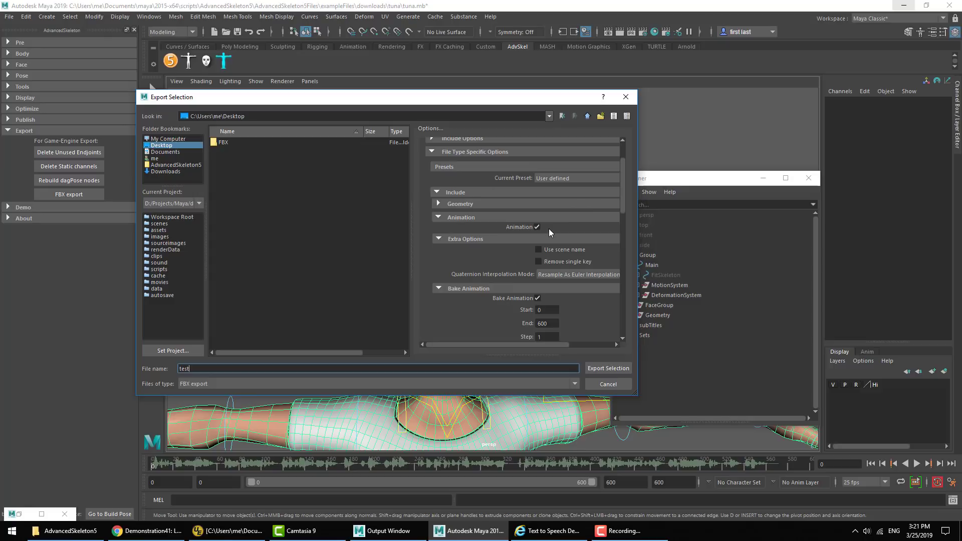
{"action": "scroll", "coordinate": [553, 228], "scroll_direction": "down", "scroll_amount": 1}
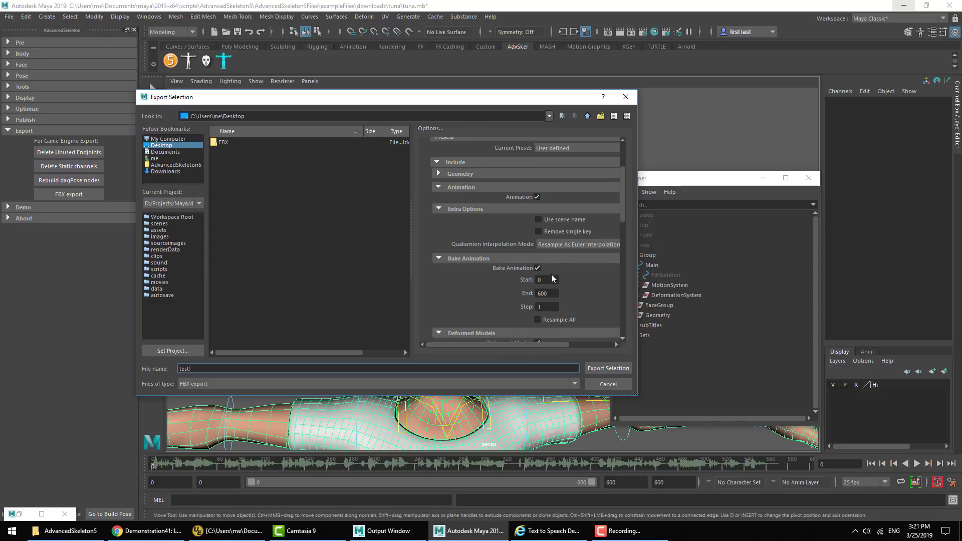
{"action": "scroll", "coordinate": [549, 276], "scroll_direction": "down", "scroll_amount": 1}
{"action": "left_click", "coordinate": [551, 249]}
{"action": "key", "text": "Tab"}
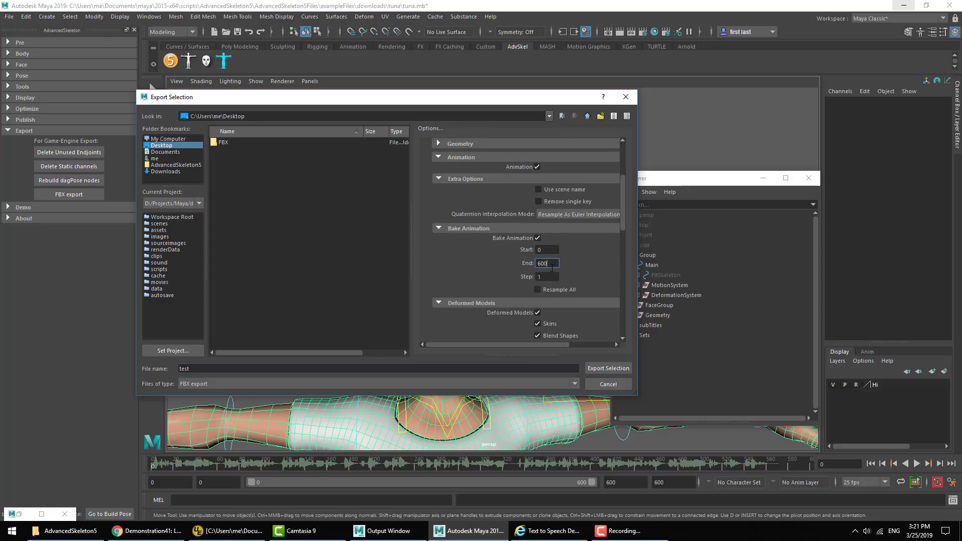
{"action": "scroll", "coordinate": [526, 300], "scroll_direction": "down", "scroll_amount": 1}
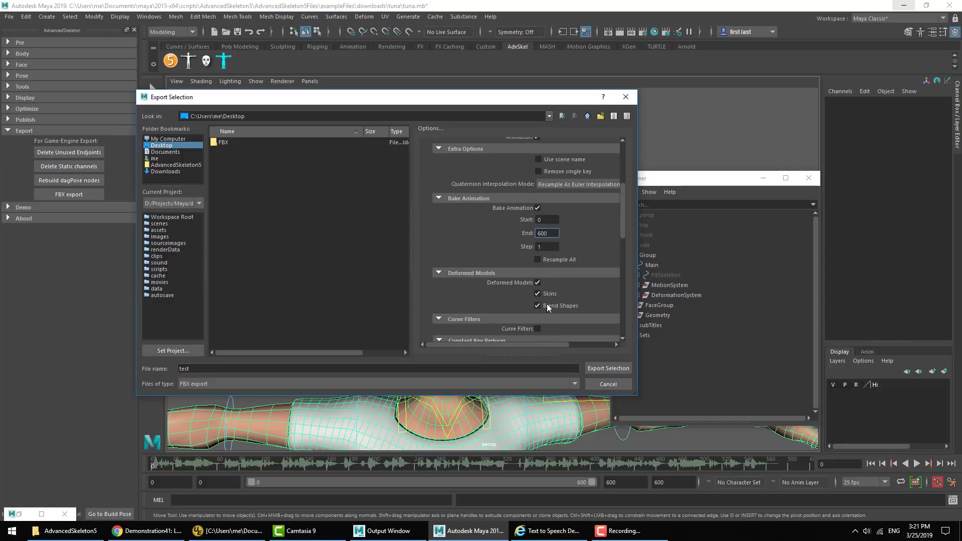
{"action": "scroll", "coordinate": [555, 299], "scroll_direction": "down", "scroll_amount": 2}
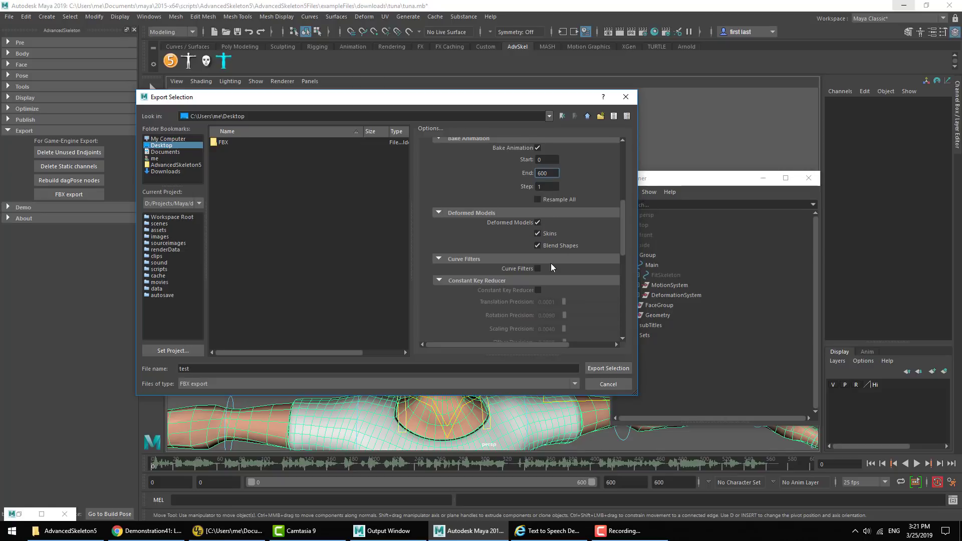
{"action": "left_click", "coordinate": [613, 369]}
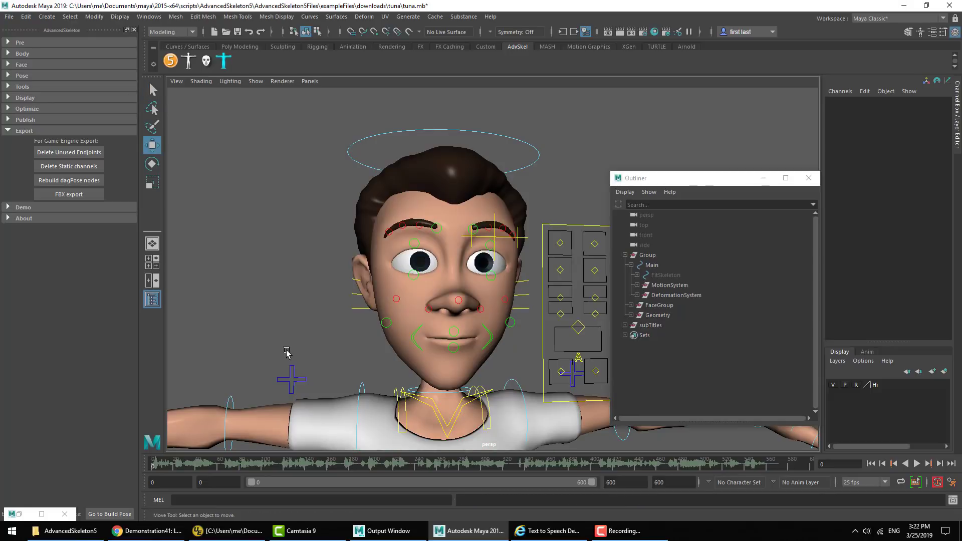
Start the Epic Games Launcher from Start search, skip sign-in, and launch Unreal Engine 4.19.2.
{"action": "key", "text": "super"}
{"action": "type", "text": "nrea"}
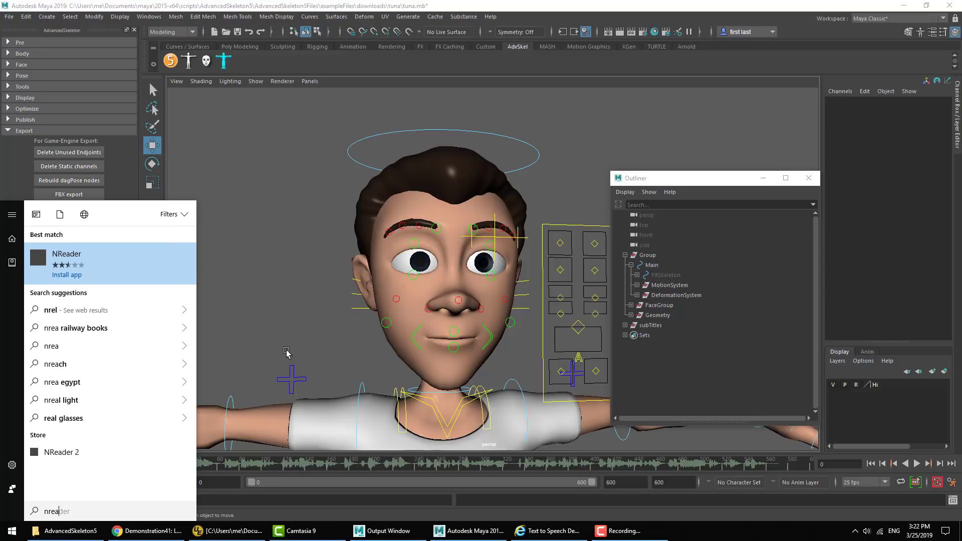
{"action": "type", "text": "l"}
{"action": "key", "text": "Return"}
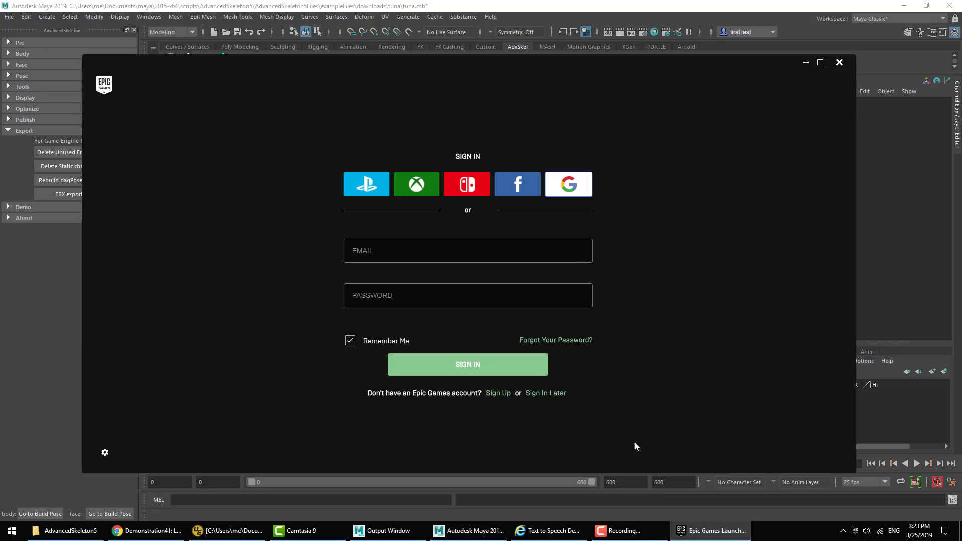
{"action": "left_click", "coordinate": [549, 393]}
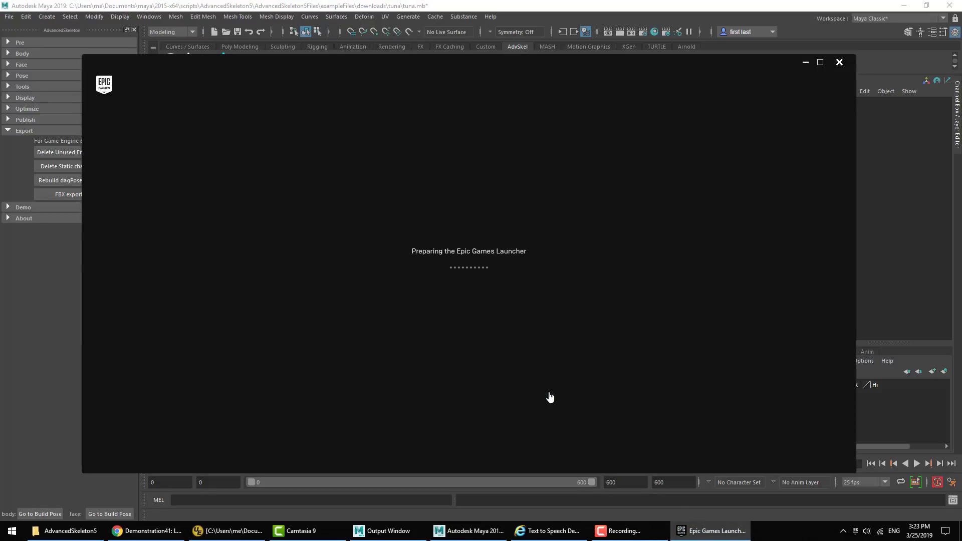
{"action": "left_click", "coordinate": [762, 91]}
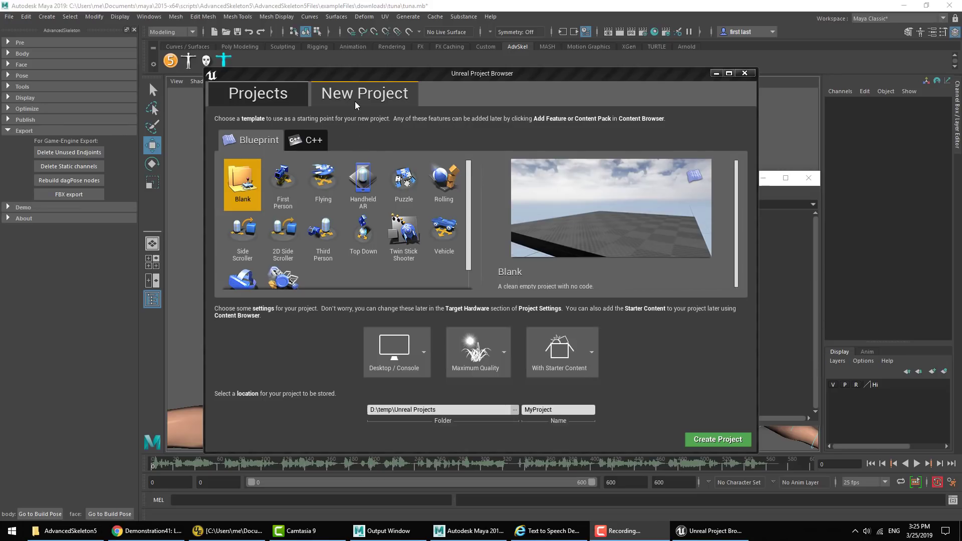
Create a Third Person Blueprint project named test.
{"action": "left_click", "coordinate": [565, 410]}
{"action": "type", "text": "test"}
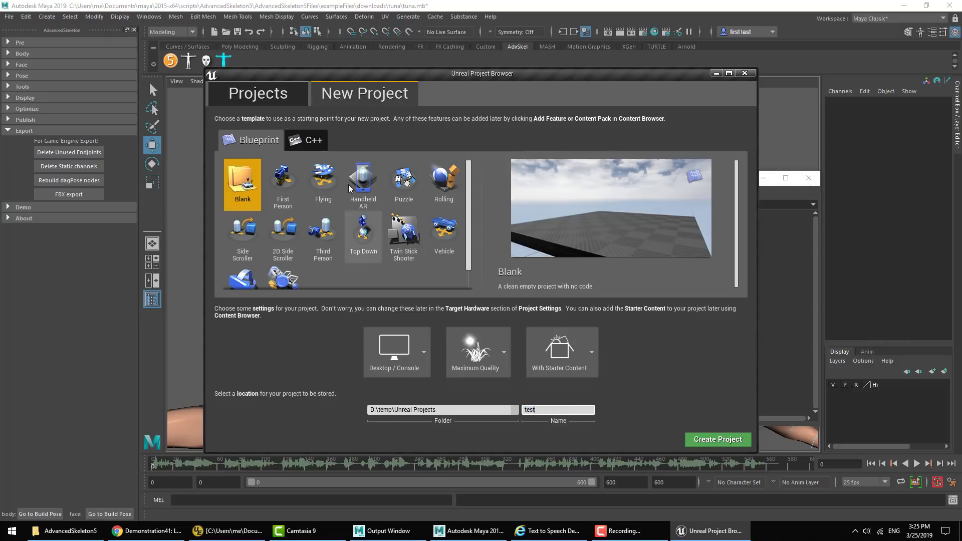
{"action": "left_click", "coordinate": [334, 242]}
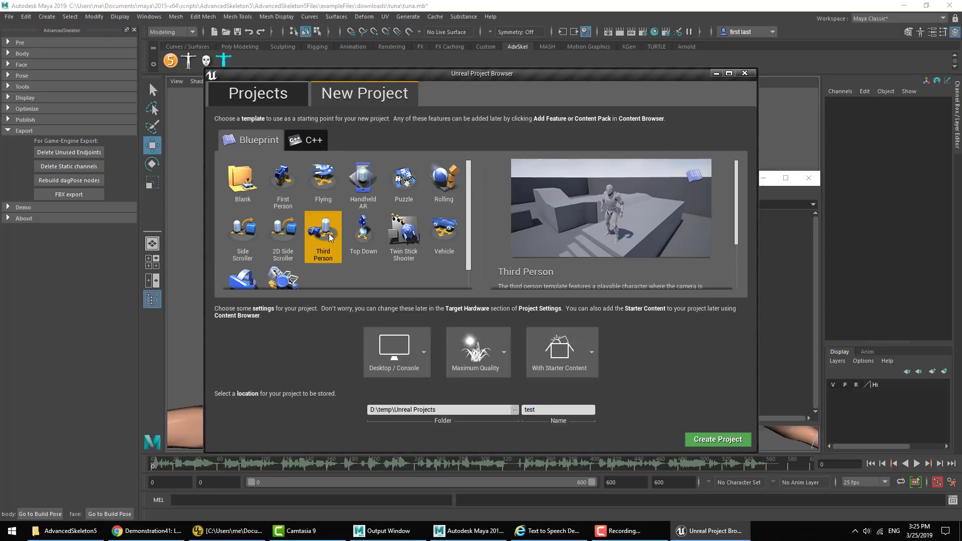
{"action": "left_click", "coordinate": [721, 439]}
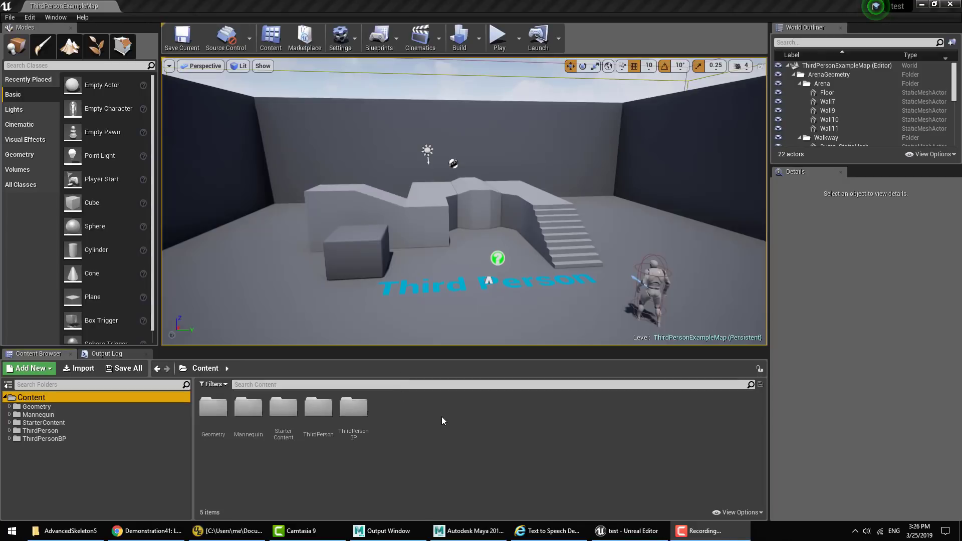
Create a new FBX folder under Content and open it.
{"action": "right_click", "coordinate": [447, 421]}
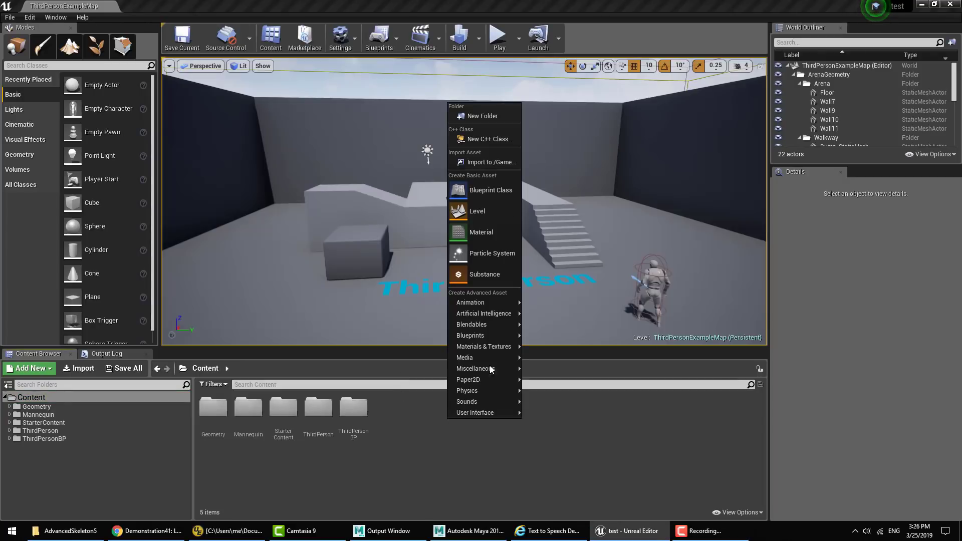
{"action": "left_click", "coordinate": [491, 116]}
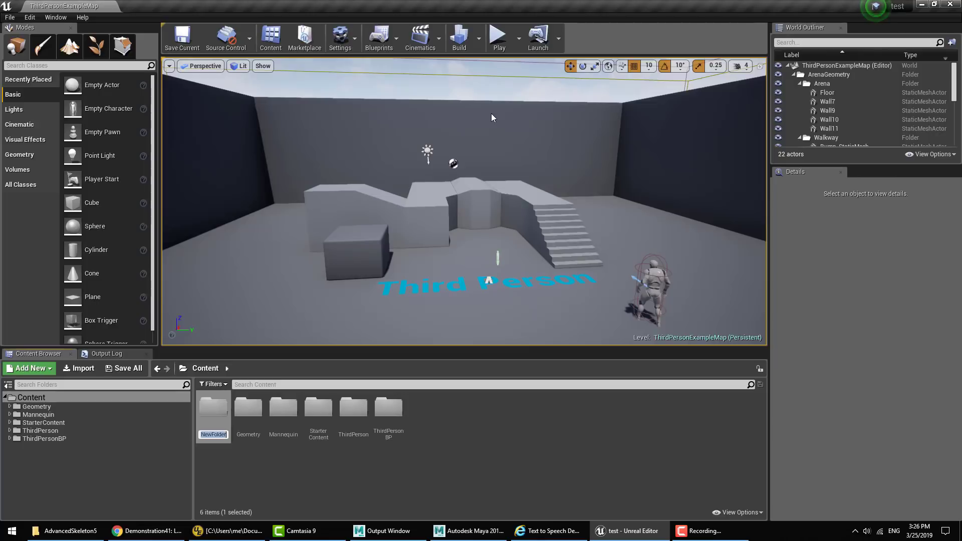
{"action": "type", "text": "FBX"}
{"action": "key", "text": "Return"}
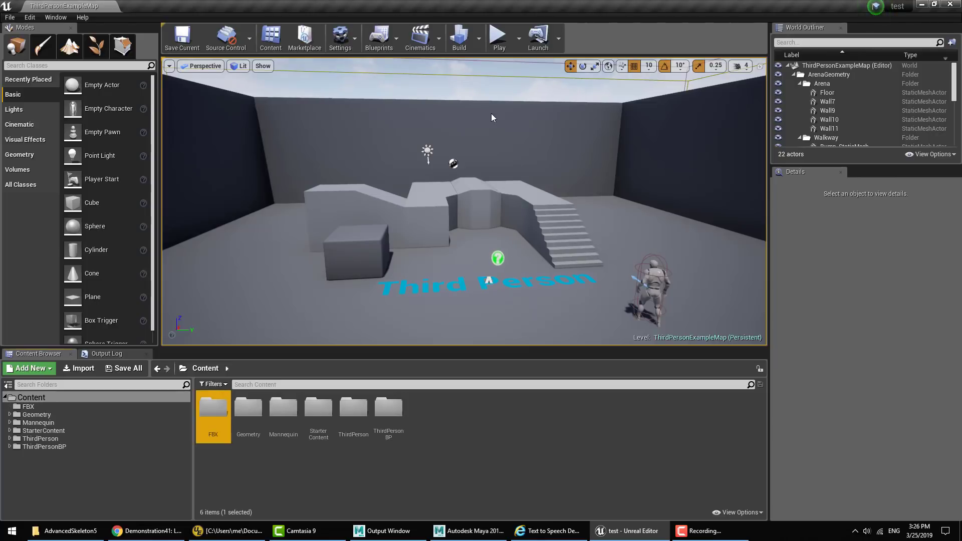
{"action": "double_click", "coordinate": [224, 411]}
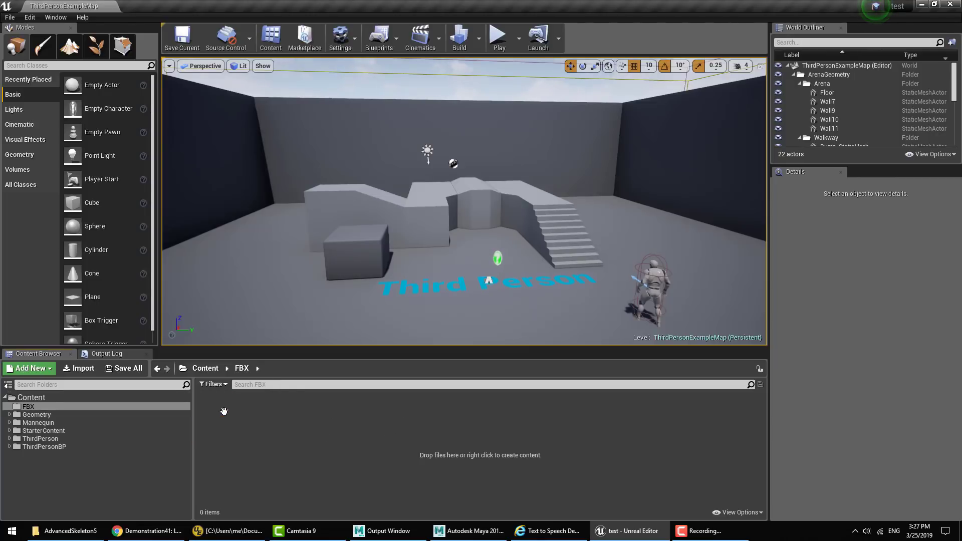
Import test.fbx from the Desktop into /Game/FBX.
{"action": "right_click", "coordinate": [294, 432]}
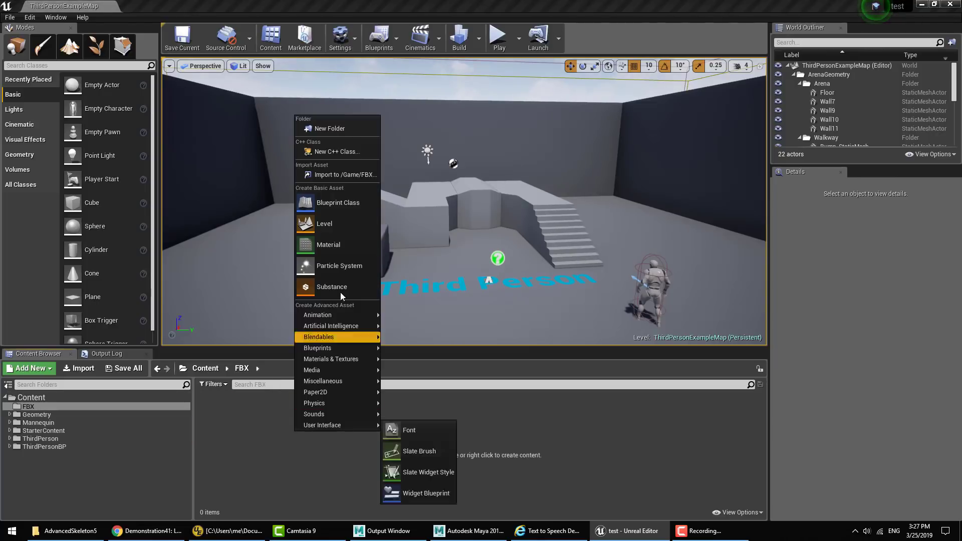
{"action": "left_click", "coordinate": [350, 174]}
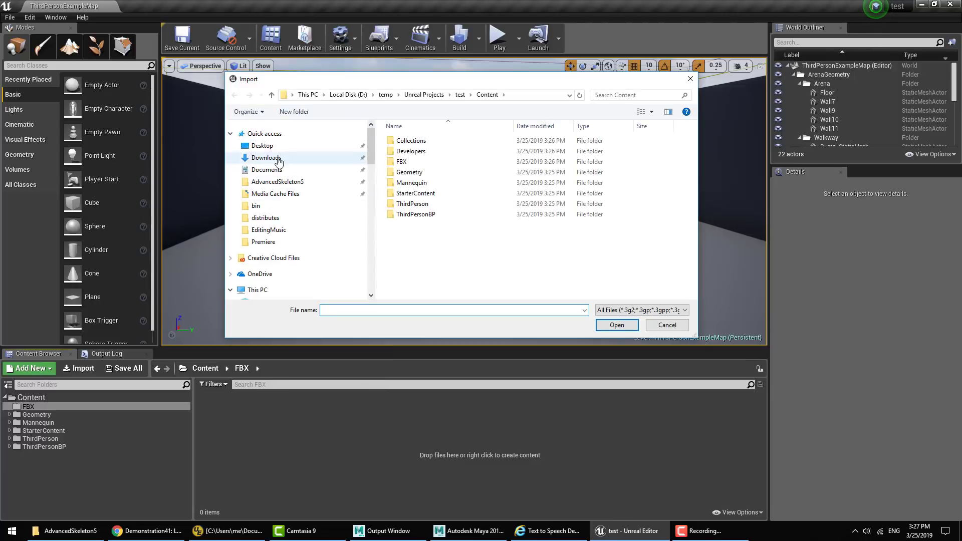
{"action": "left_click", "coordinate": [263, 146]}
{"action": "double_click", "coordinate": [473, 149]}
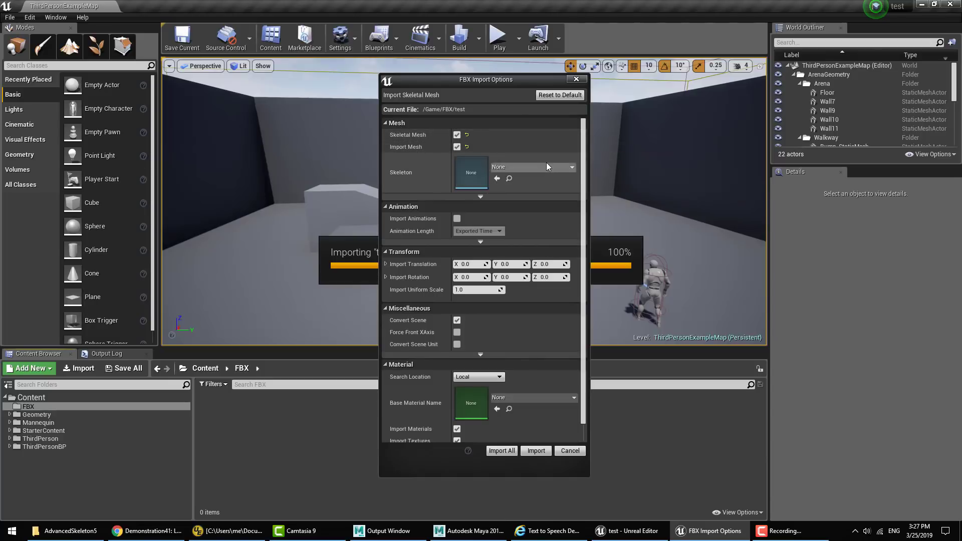
Enable Import Morph Targets and Import Animations, and turn off Convert Scene.
{"action": "left_click", "coordinate": [400, 123]}
{"action": "left_click", "coordinate": [402, 124]}
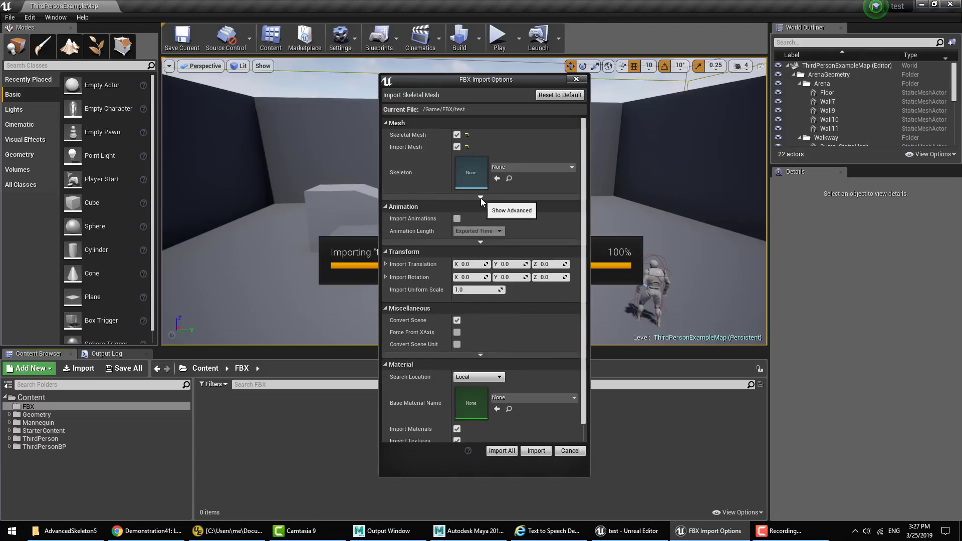
{"action": "left_click", "coordinate": [480, 197]}
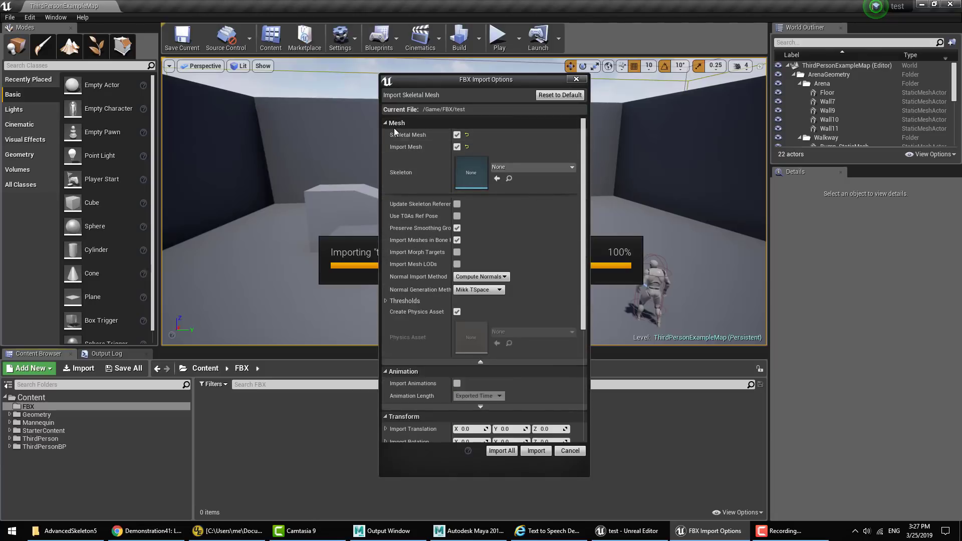
{"action": "left_click", "coordinate": [457, 252]}
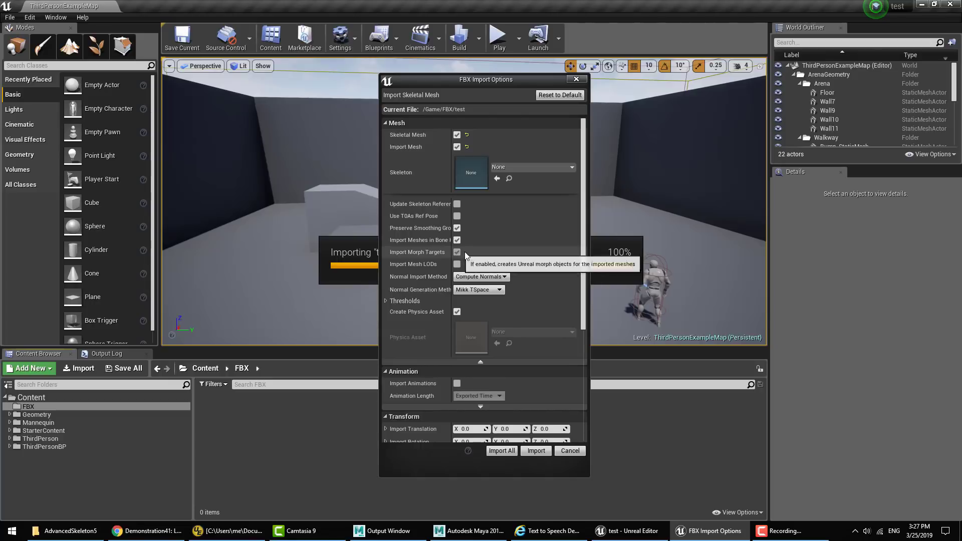
{"action": "left_click", "coordinate": [480, 361]}
{"action": "left_click", "coordinate": [457, 219]}
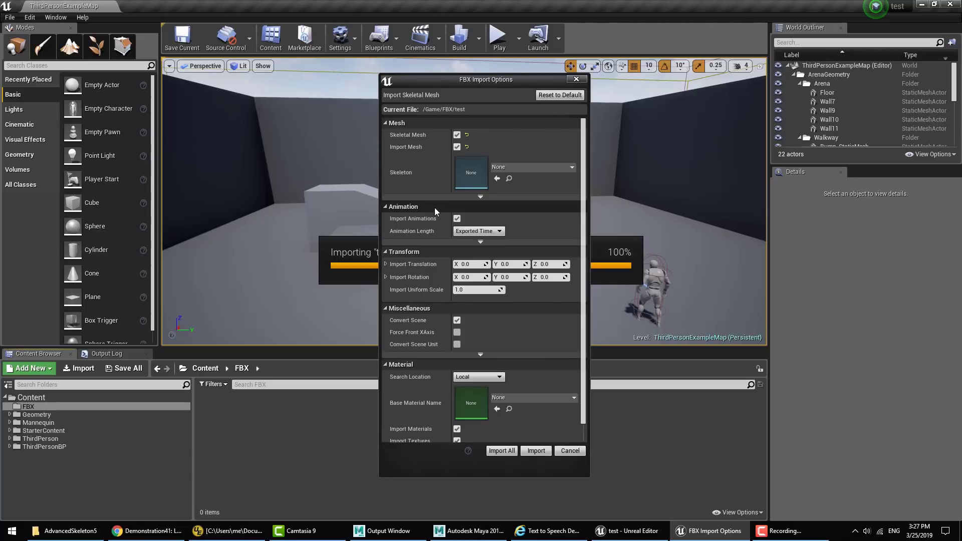
{"action": "left_click", "coordinate": [457, 320]}
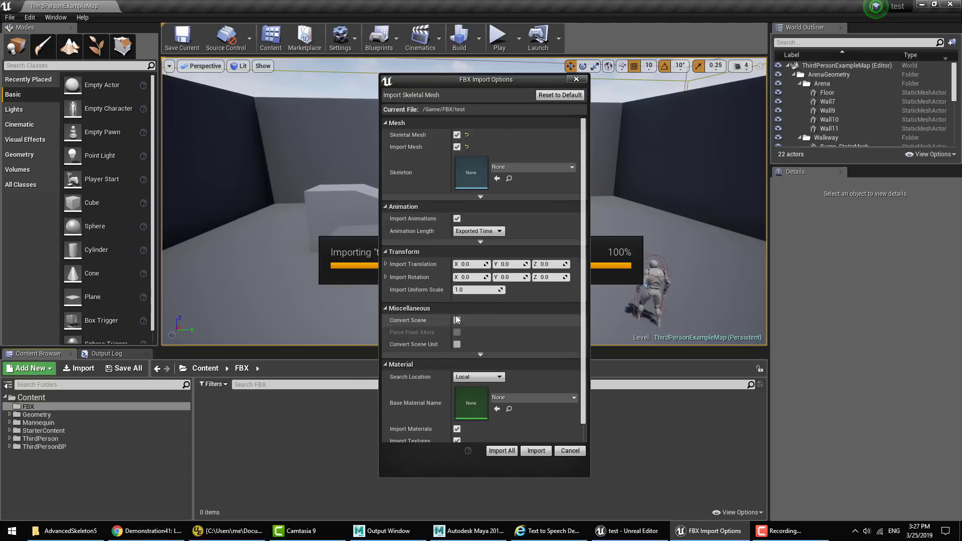
Set import rotation X to 90 and uniform scale to 10, then Import All.
{"action": "left_click", "coordinate": [468, 277]}
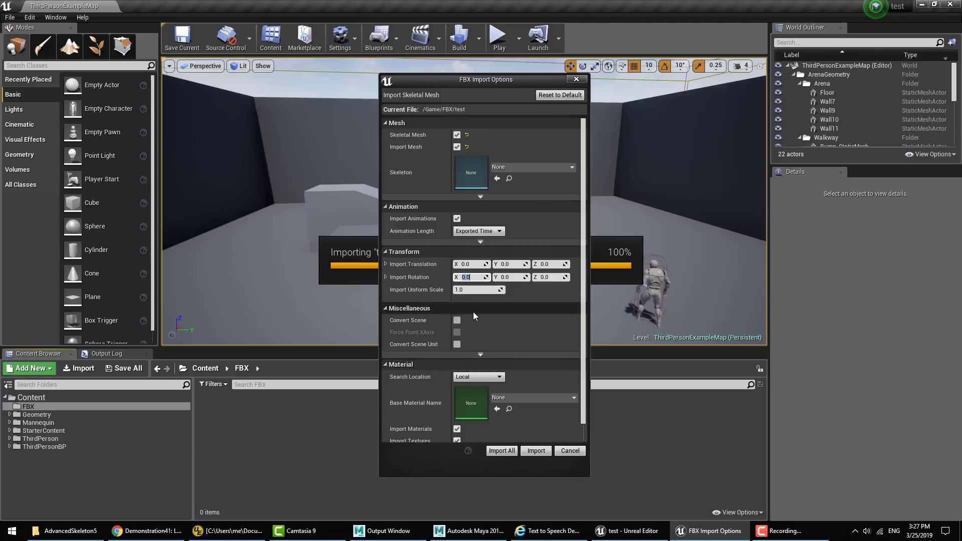
{"action": "type", "text": "90"}
{"action": "key", "text": "Return"}
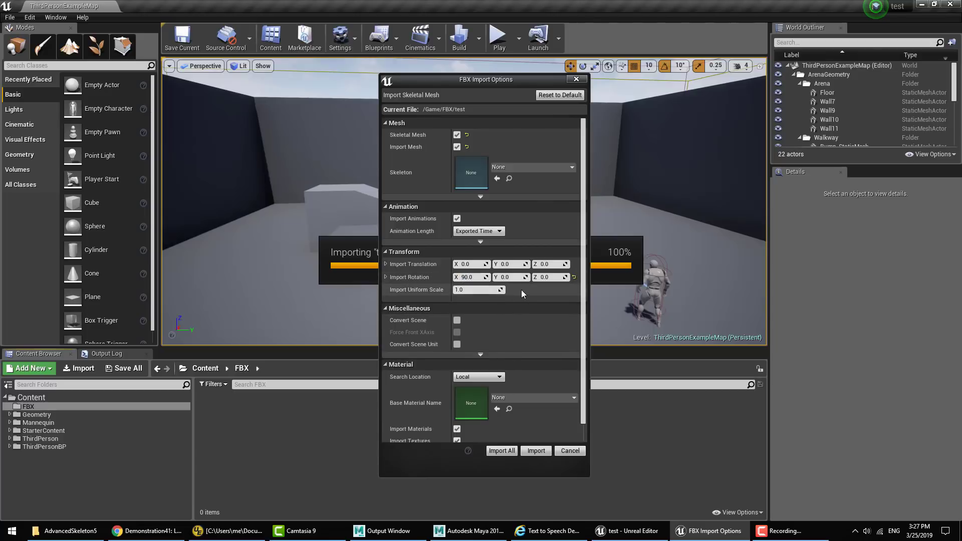
{"action": "left_click", "coordinate": [471, 290]}
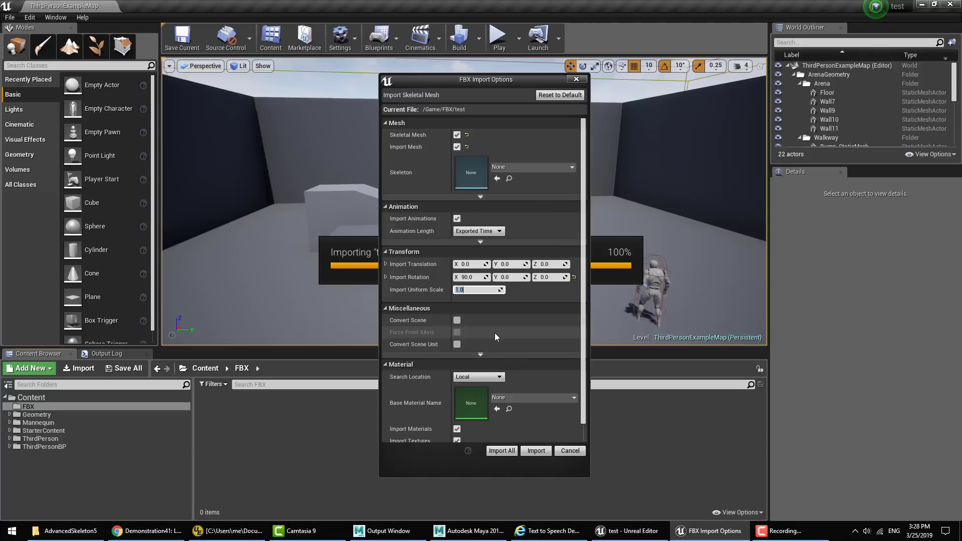
{"action": "type", "text": "10"}
{"action": "key", "text": "Return"}
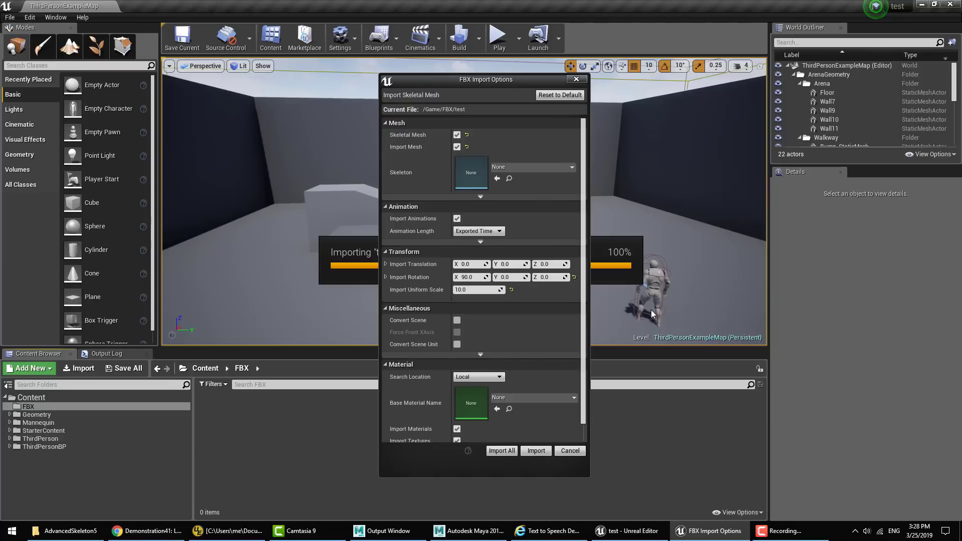
{"action": "scroll", "coordinate": [541, 361], "scroll_direction": "down", "scroll_amount": 1}
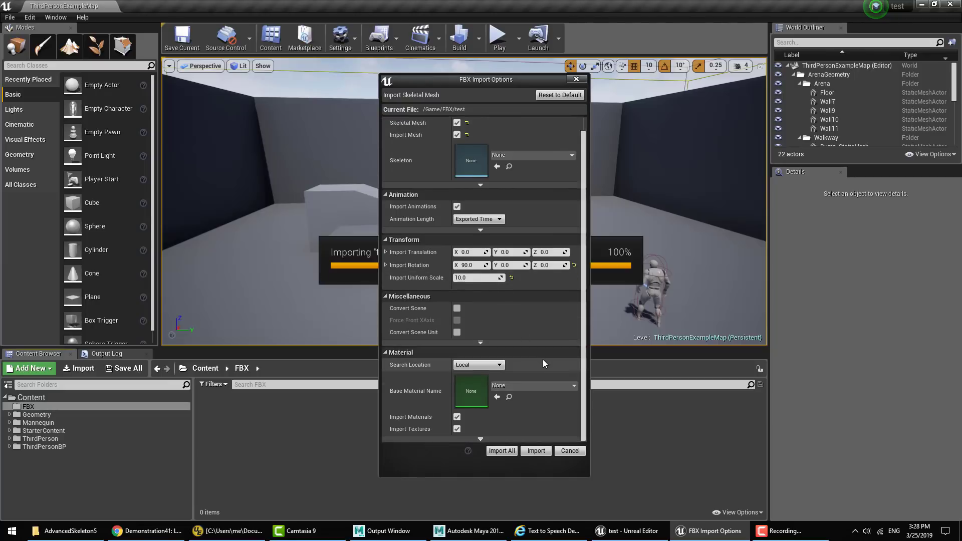
{"action": "left_click", "coordinate": [509, 453]}
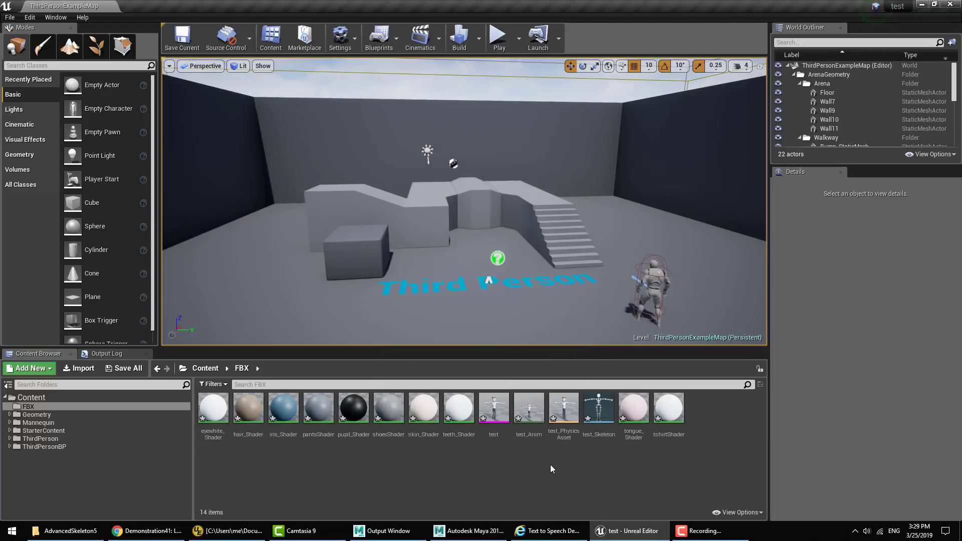
Drag test_Anim into the level beside the mannequin, then test it with a Play run.
{"action": "mouse_move", "coordinate": [526, 412]}
{"action": "left_click_drag", "start_coordinate": [525, 412], "coordinate": [612, 317]}
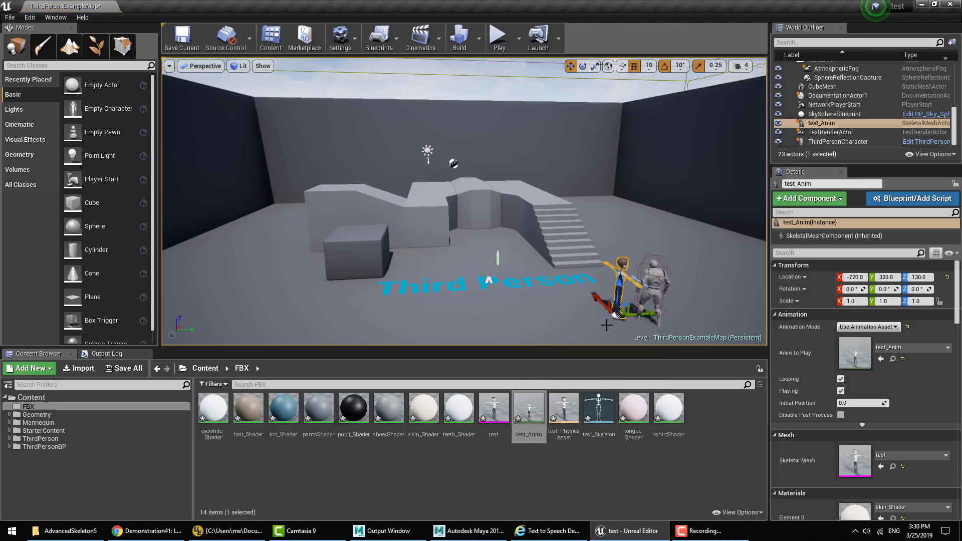
{"action": "left_click", "coordinate": [497, 39]}
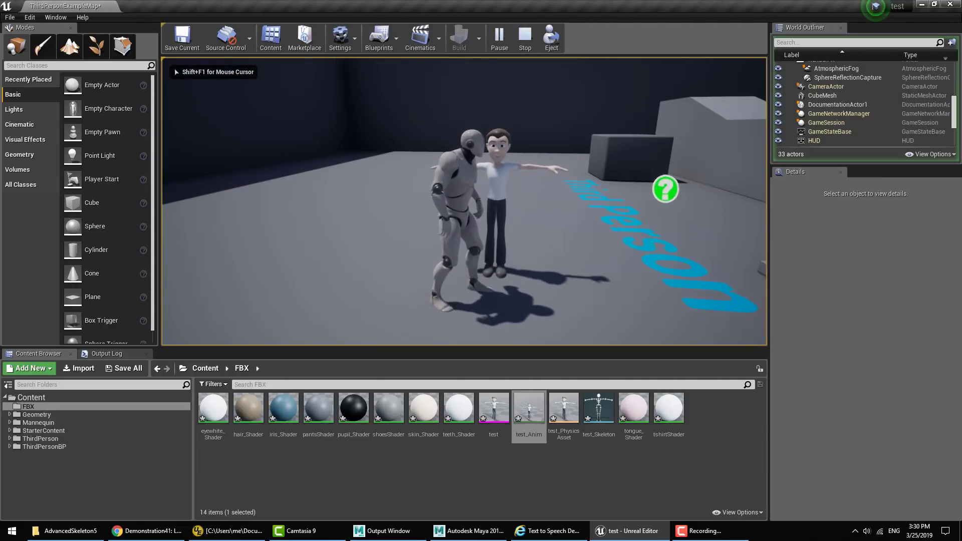
{"action": "key", "text": "shift+F1"}
{"action": "key", "text": "Escape"}
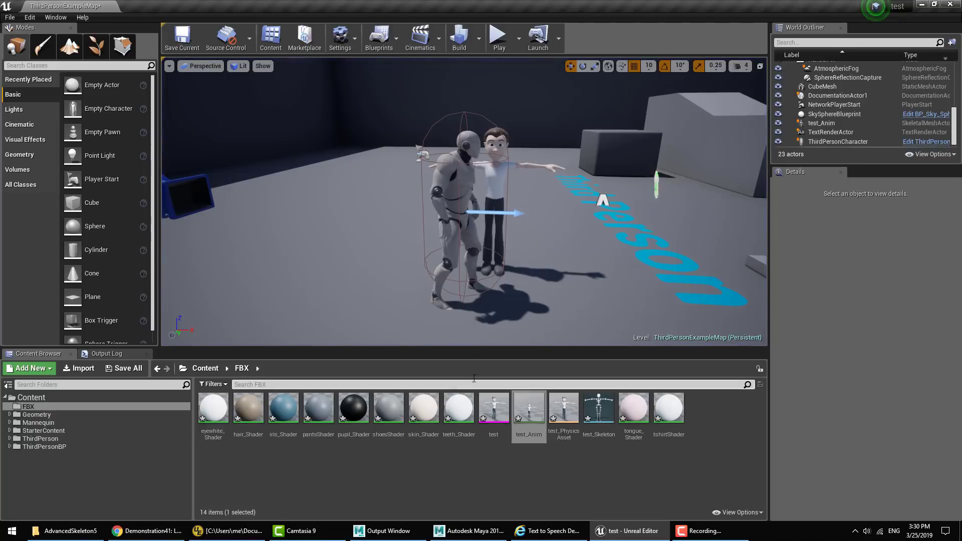
{"action": "left_click", "coordinate": [590, 463]}
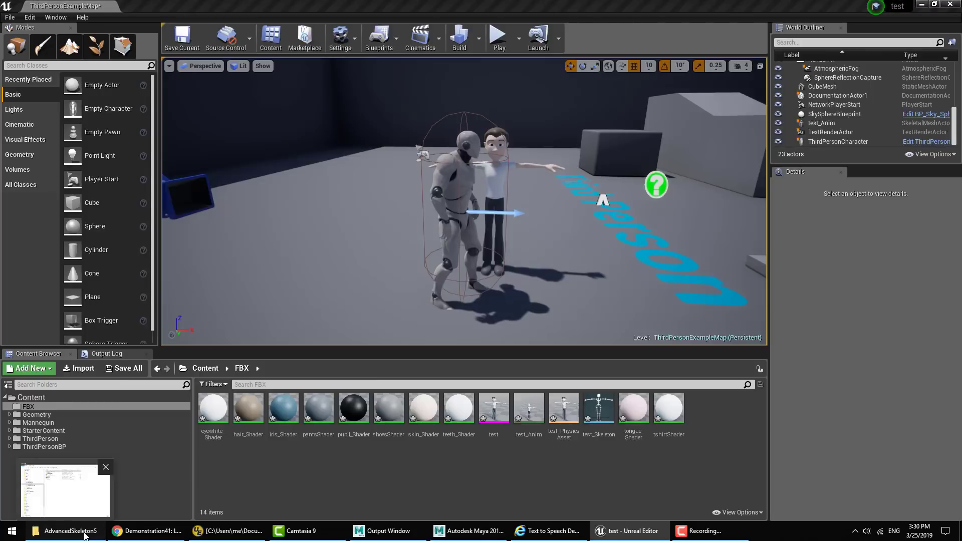
Open AdvancedSkeleton5Files > div > sound and drag exampleVoice.wav into Unreal's FBX folder.
{"action": "left_click", "coordinate": [68, 530]}
{"action": "key", "text": "Return"}
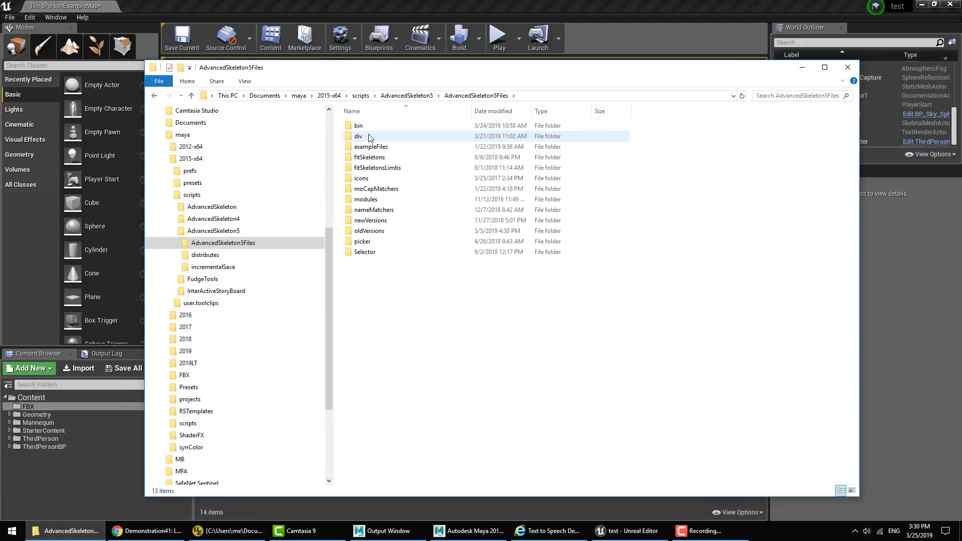
{"action": "double_click", "coordinate": [370, 136]}
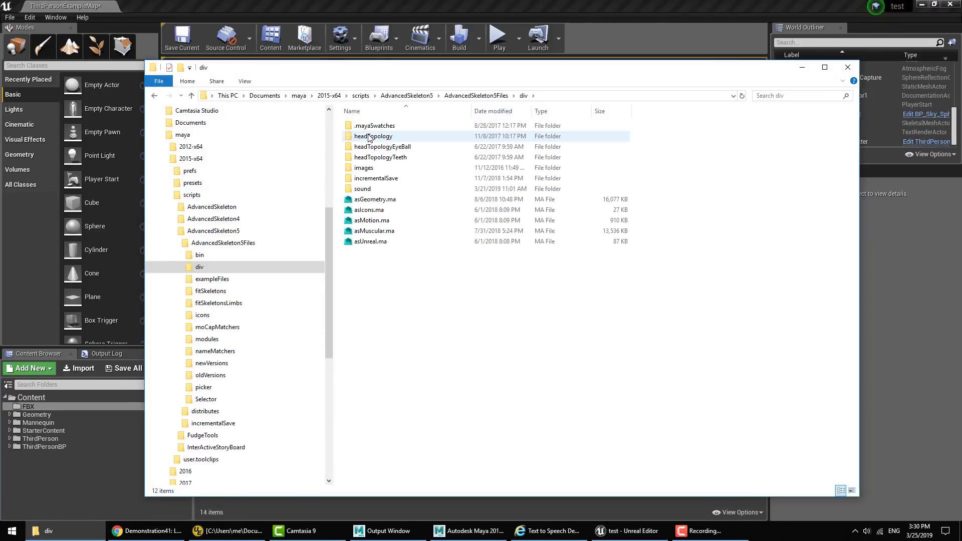
{"action": "double_click", "coordinate": [376, 190]}
{"action": "left_click", "coordinate": [372, 128]}
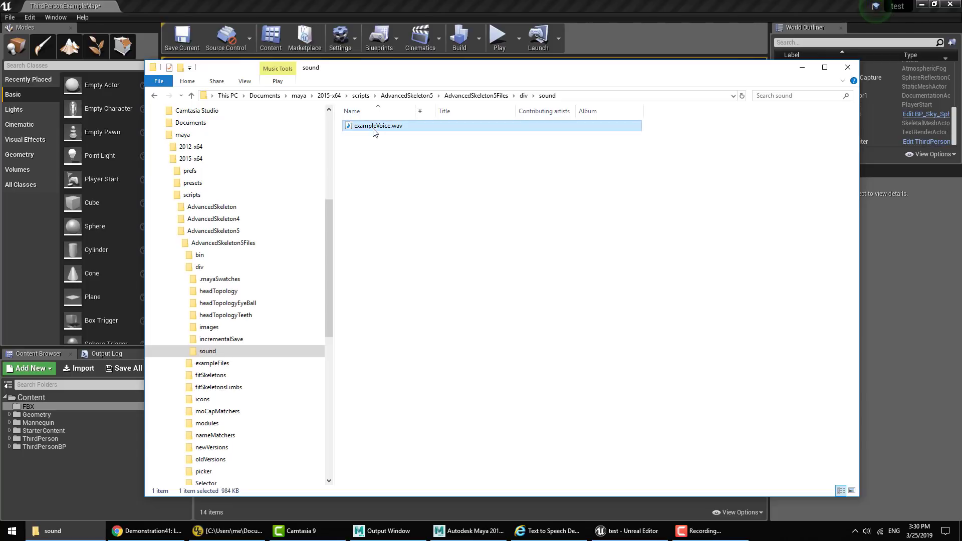
{"action": "left_click_drag", "start_coordinate": [491, 511], "coordinate": [508, 510]}
{"action": "left_click_drag", "start_coordinate": [626, 532], "coordinate": [577, 486]}
Assign exampleVoice to test_Anim's Sound slot and play the level to hear it.
{"action": "left_click", "coordinate": [521, 155]}
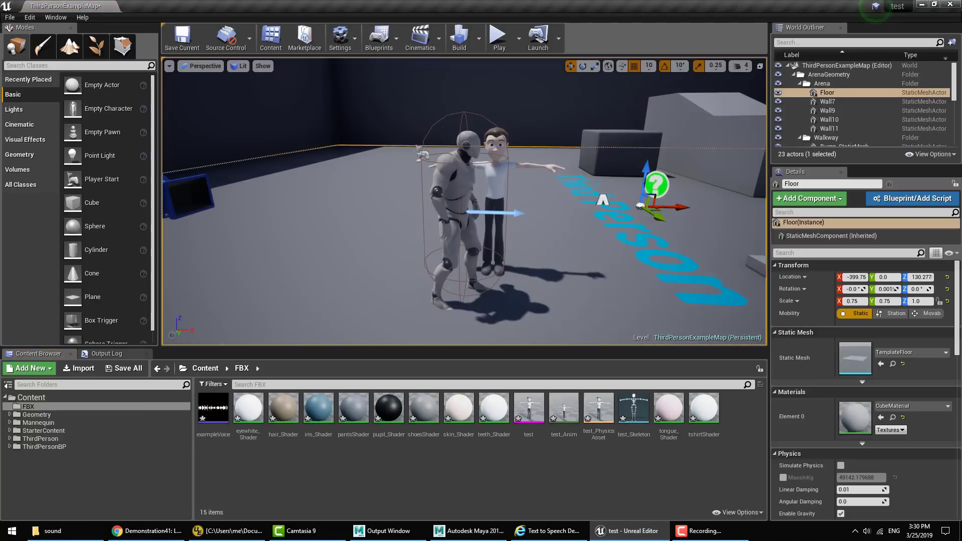
{"action": "left_click", "coordinate": [507, 135]}
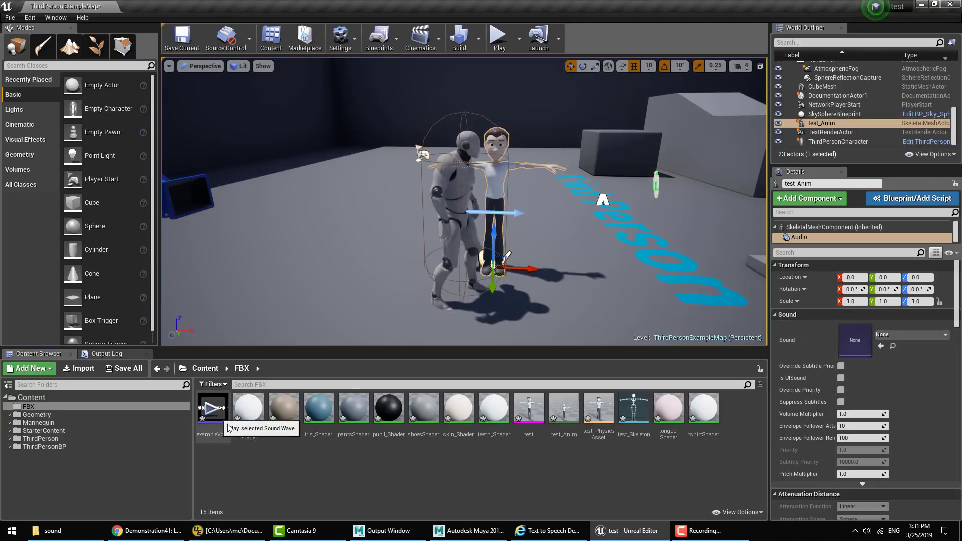
{"action": "left_click_drag", "start_coordinate": [212, 410], "coordinate": [880, 336]}
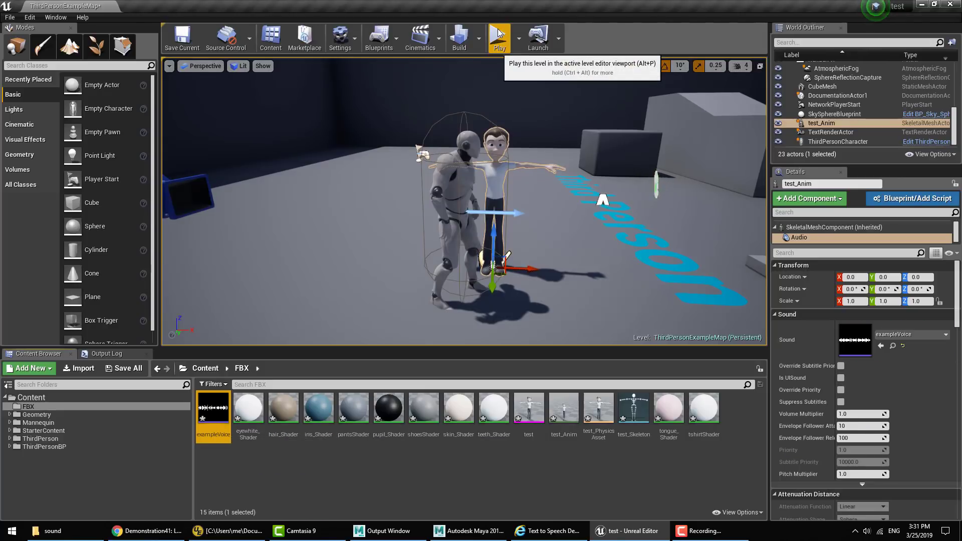
{"action": "left_click", "coordinate": [499, 35]}
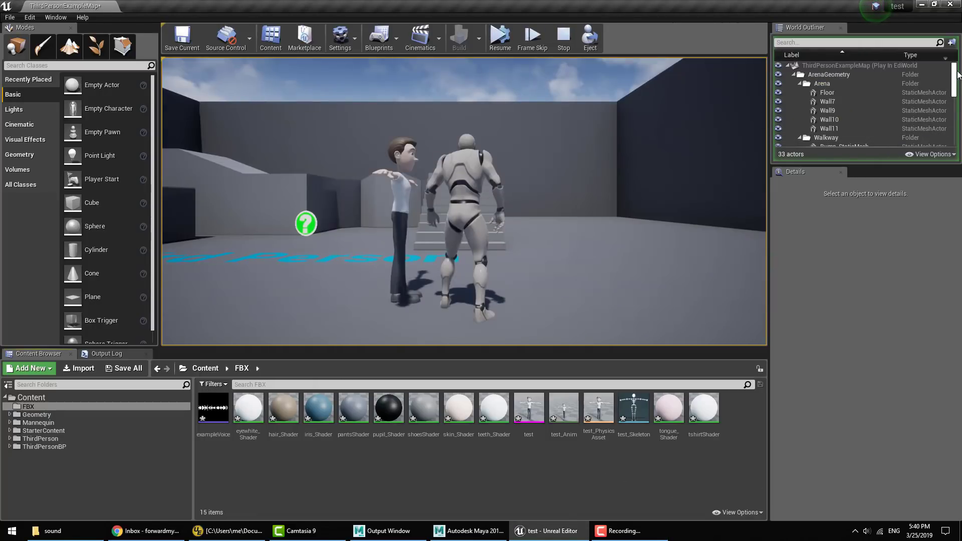
Stop the play session and delete the test_Anim actor from the level.
{"action": "scroll", "coordinate": [868, 141], "scroll_direction": "down", "scroll_amount": 10}
{"action": "left_click", "coordinate": [852, 141]}
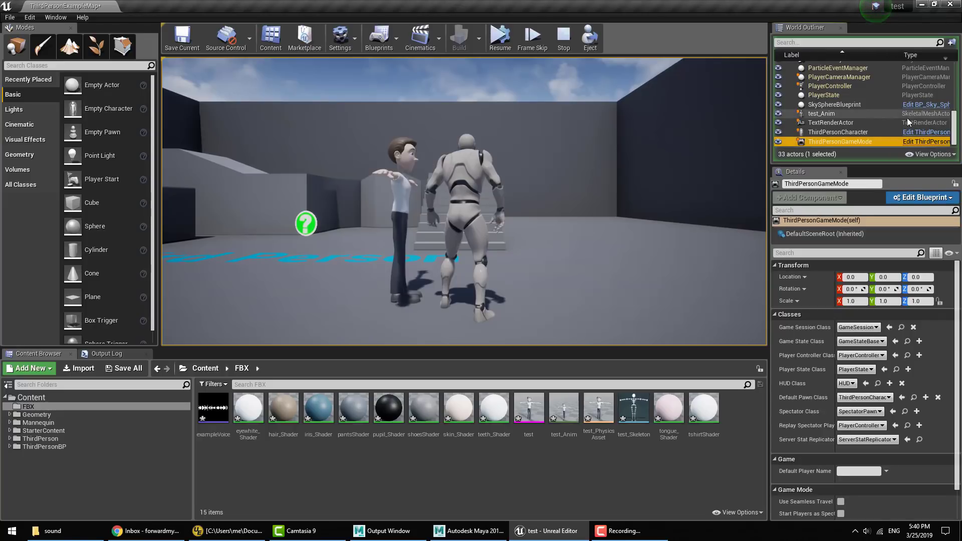
{"action": "key", "text": "Escape"}
{"action": "key", "text": "Delete"}
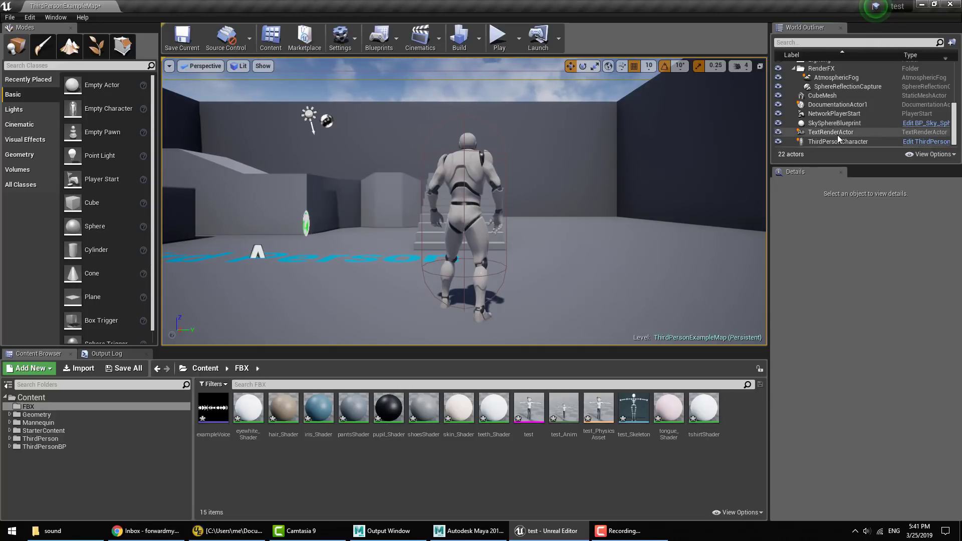
Give ThirdPersonCharacter the test mesh, Use Animation Asset mode, and test_Anim as Anim to Play.
{"action": "left_click", "coordinate": [837, 141]}
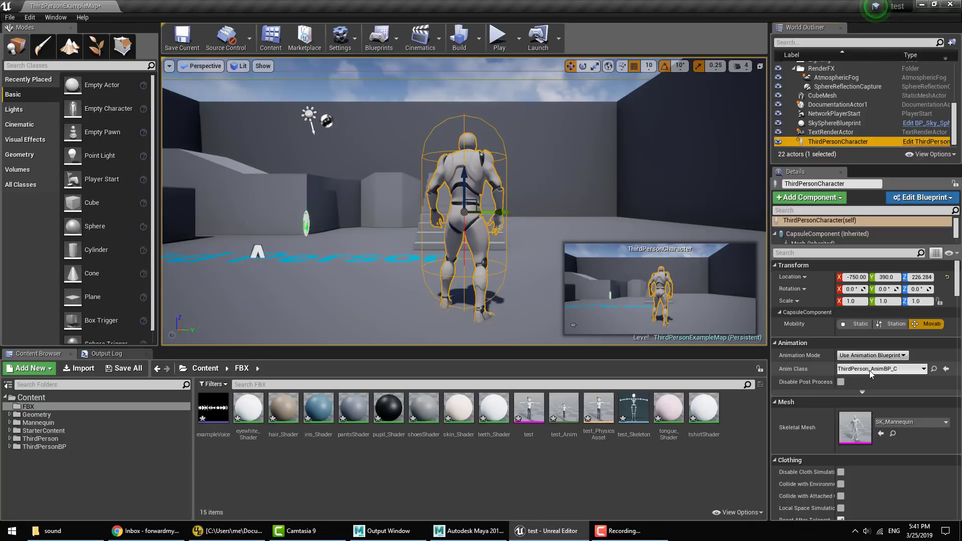
{"action": "left_click", "coordinate": [895, 425]}
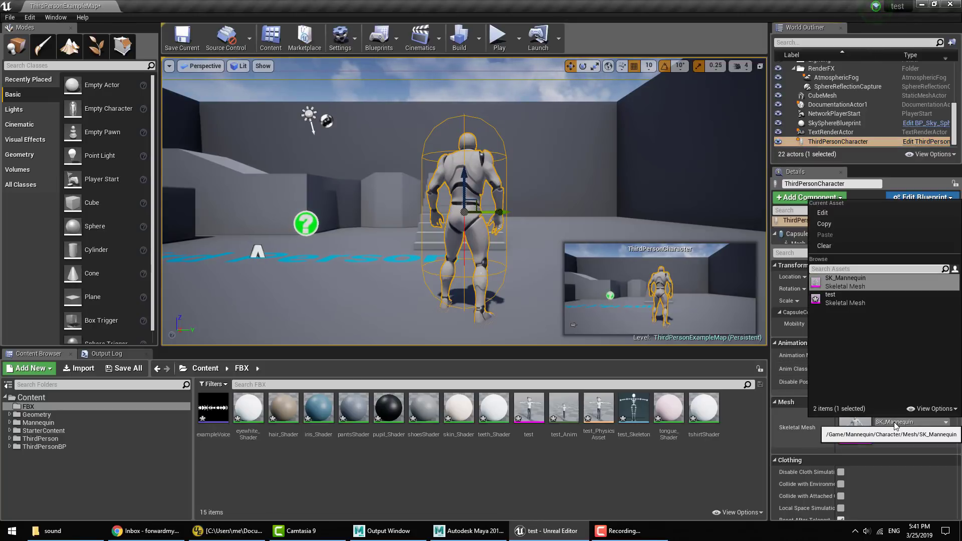
{"action": "left_click", "coordinate": [850, 301]}
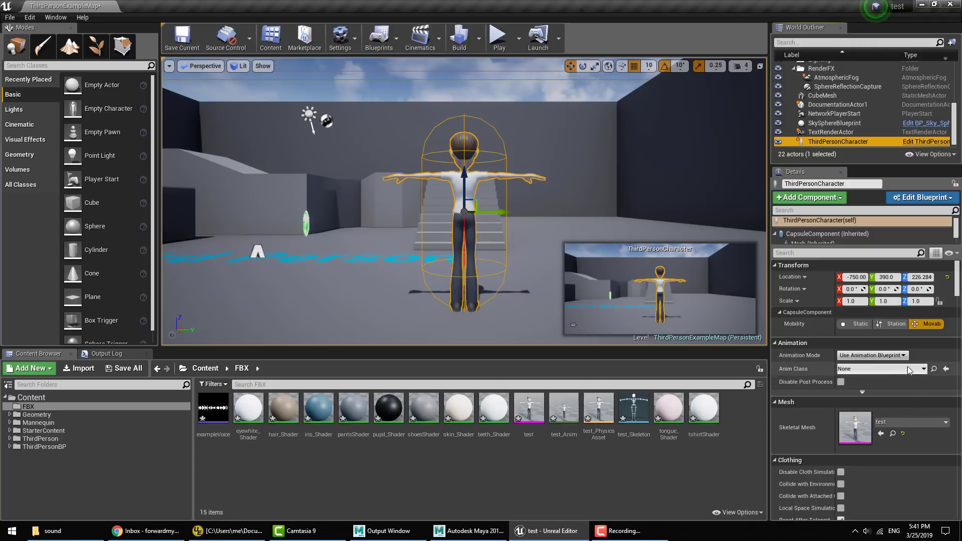
{"action": "left_click", "coordinate": [872, 355]}
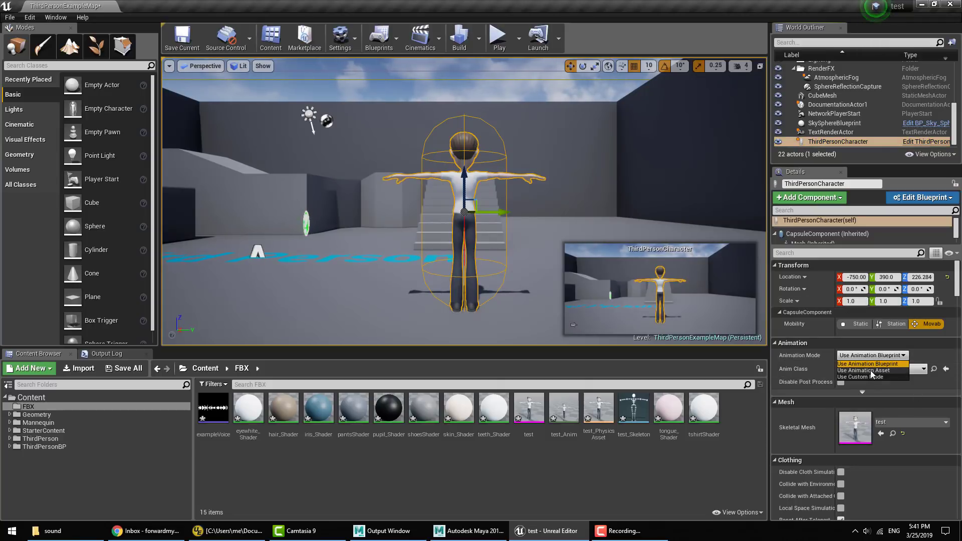
{"action": "left_click", "coordinate": [868, 370]}
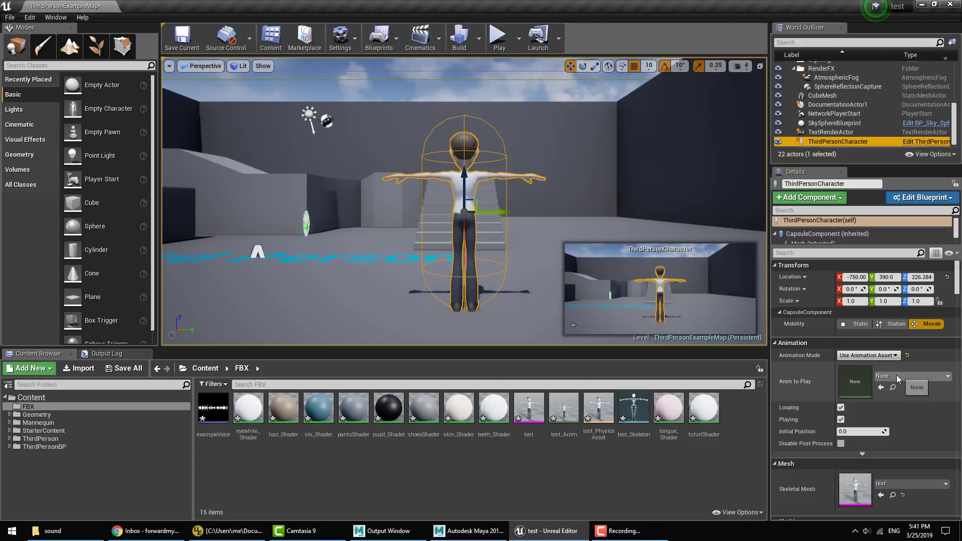
{"action": "left_click", "coordinate": [897, 375]}
{"action": "left_click", "coordinate": [856, 239]}
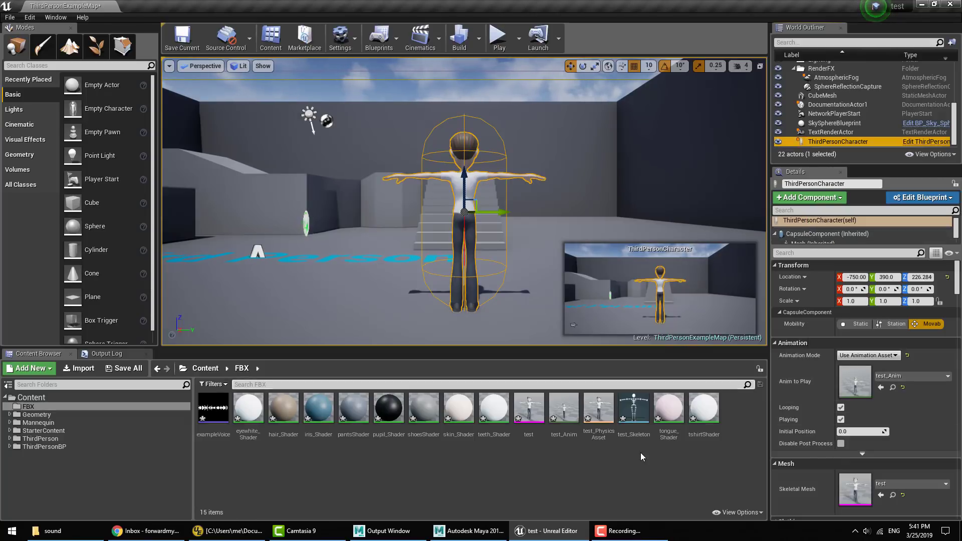
Play the level, walk the test character onto the platform, then stop and orbit the view.
{"action": "left_click", "coordinate": [499, 40]}
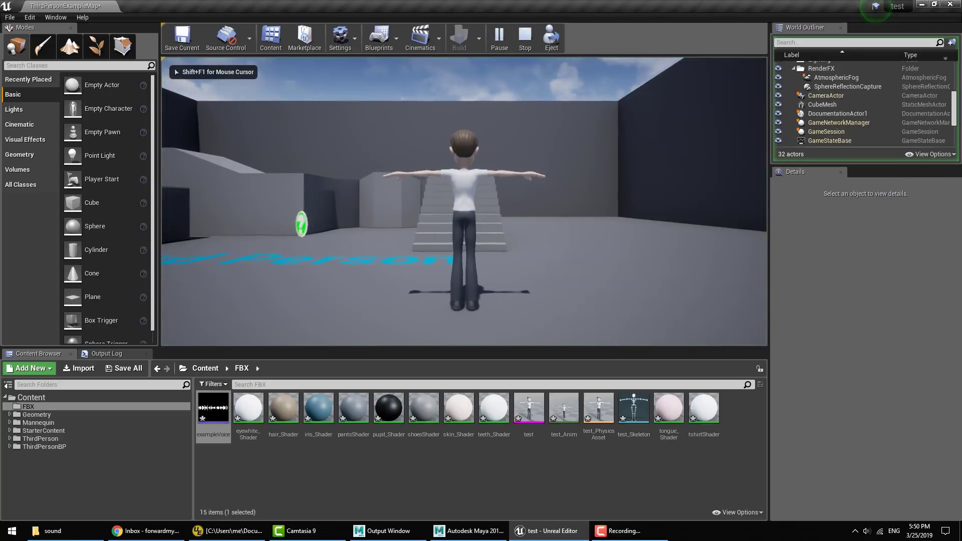
{"action": "key", "text": "w"}
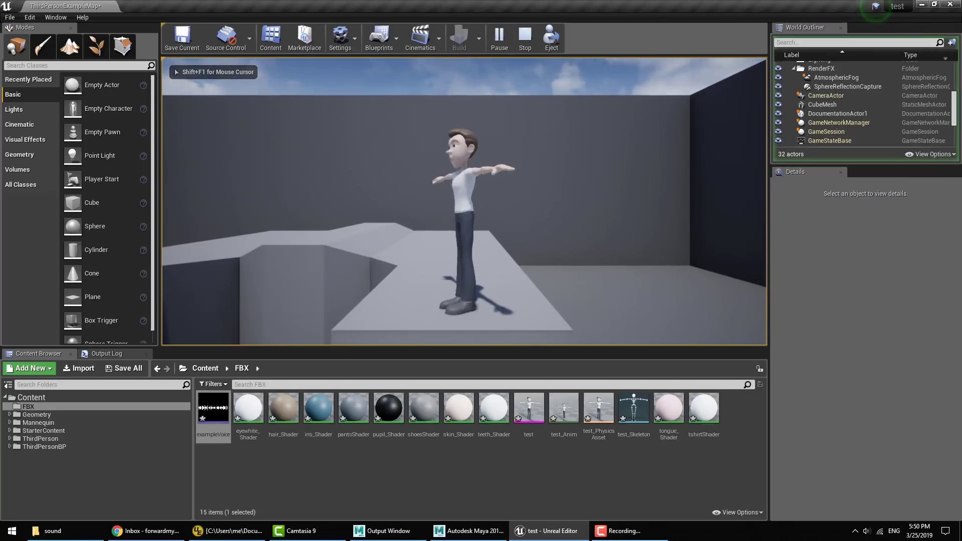
{"action": "key", "text": "s"}
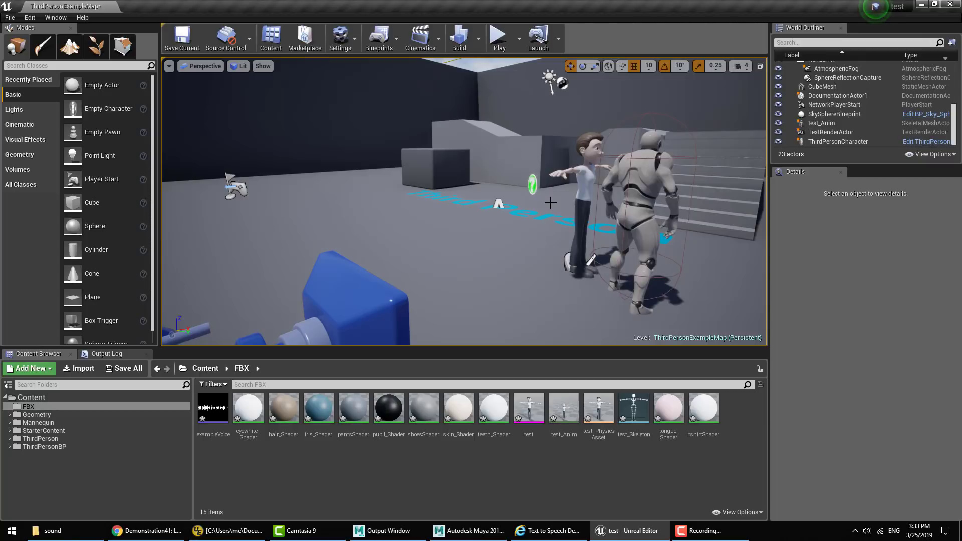
{"action": "mouse_move", "coordinate": [640, 236]}
{"action": "right_mouse_down"}
{"action": "mouse_move", "coordinate": [671, 220]}
{"action": "mouse_move", "coordinate": [640, 237]}
{"action": "right_mouse_up"}
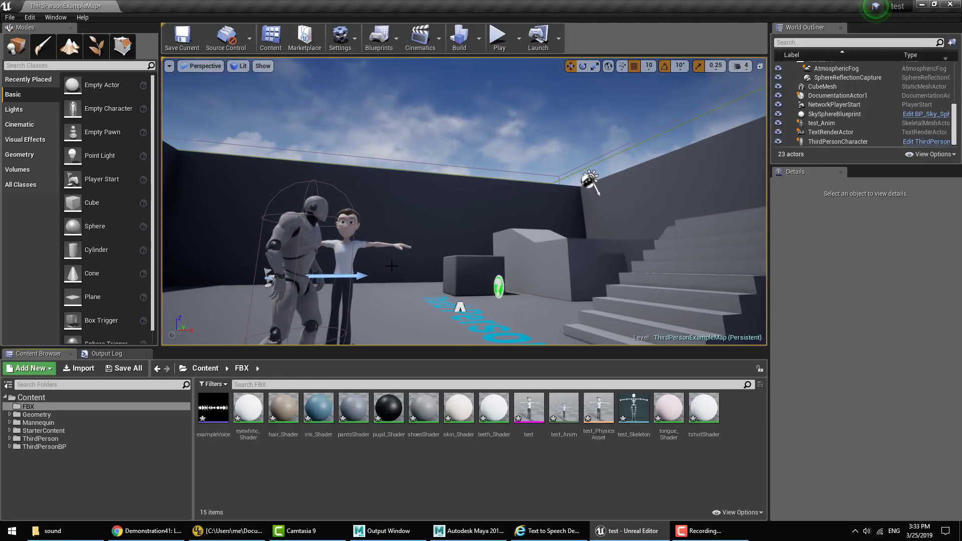
{"action": "mouse_move", "coordinate": [451, 225]}
{"action": "right_mouse_down"}
{"action": "mouse_move", "coordinate": [451, 246]}
{"action": "mouse_move", "coordinate": [451, 235]}
{"action": "right_mouse_up"}
Switch to Chrome and move from the AdvancedSkeleton rigs page to the AdvancedSkeleton Facebook page.
{"action": "key", "text": "alt+Tab"}
{"action": "scroll", "coordinate": [666, 291], "scroll_direction": "down", "scroll_amount": 6}
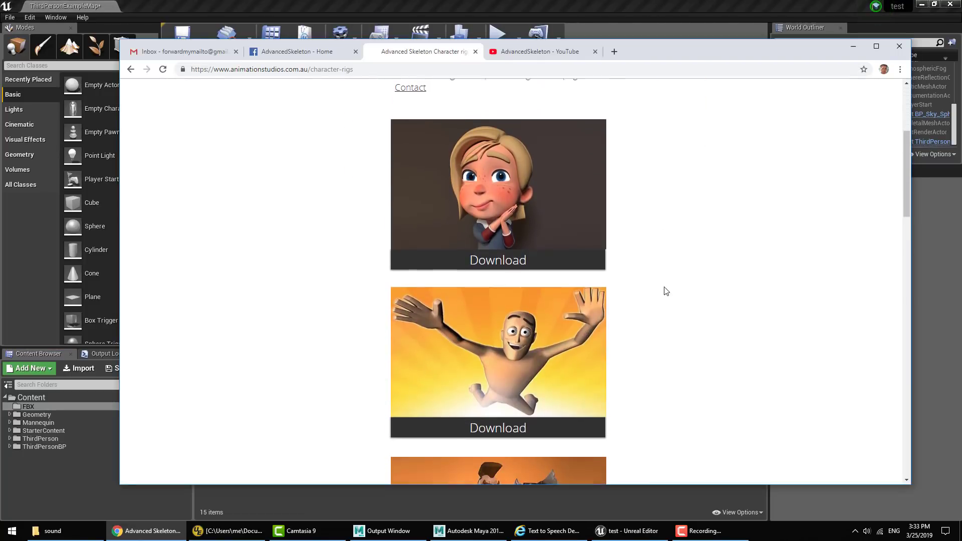
{"action": "scroll", "coordinate": [666, 291], "scroll_direction": "up", "scroll_amount": 6}
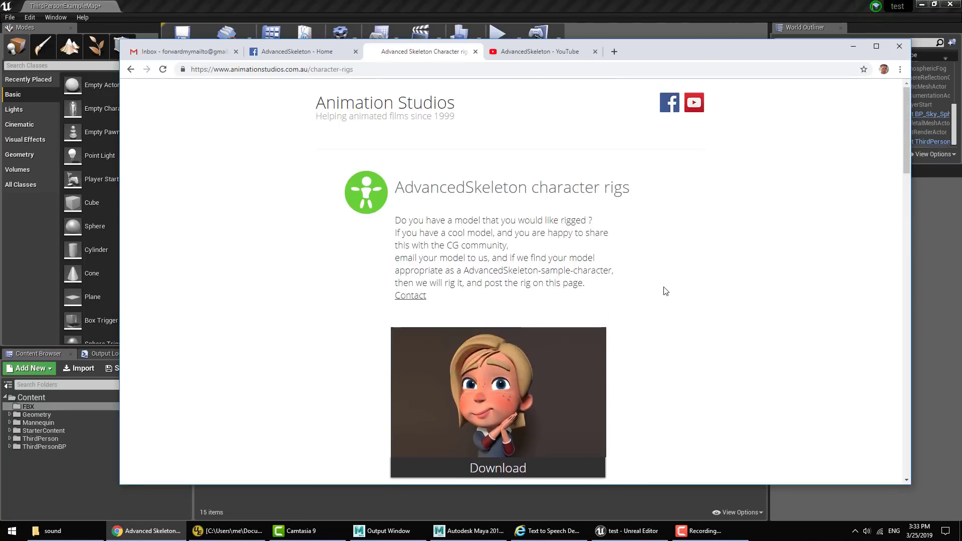
{"action": "left_click", "coordinate": [309, 55]}
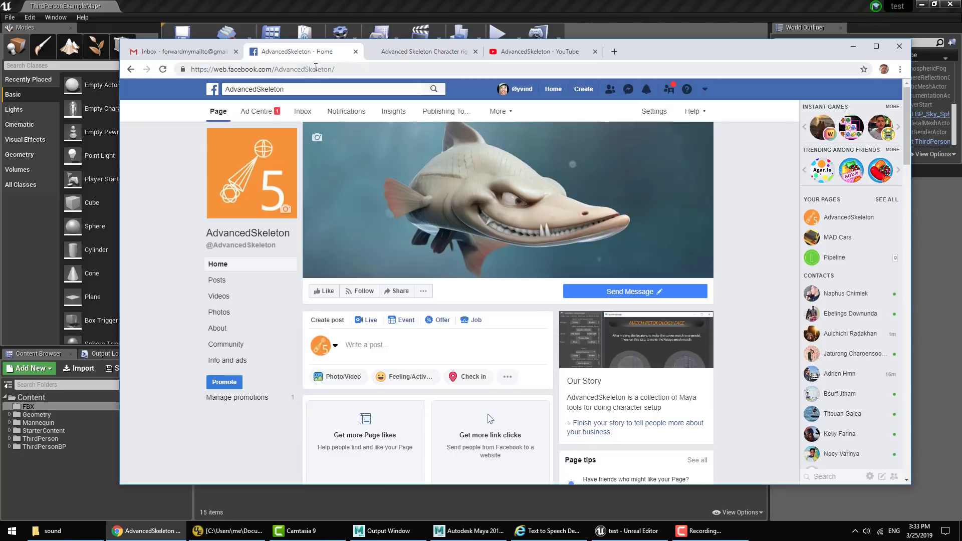